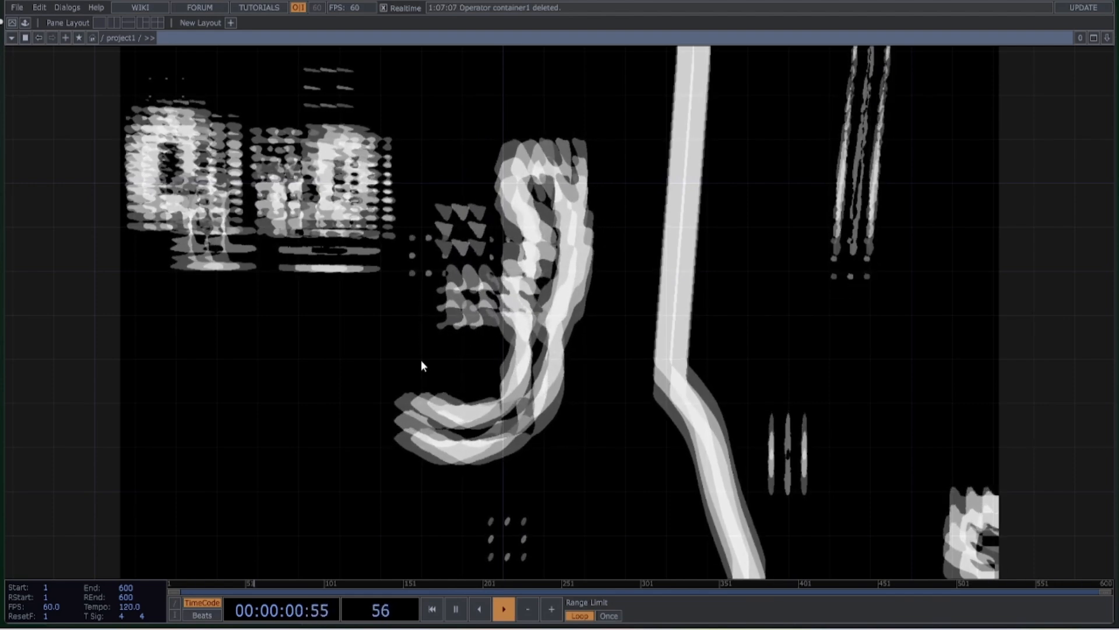
Add a Container COMP to the project1 network and go inside it
key("Tab")
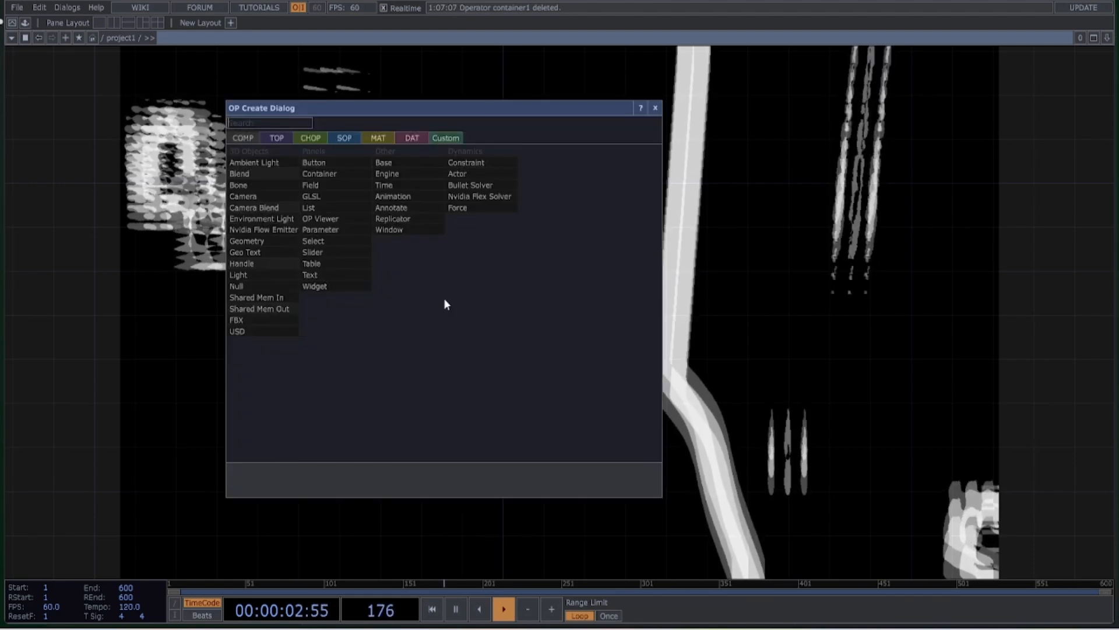
left_click(355, 173)
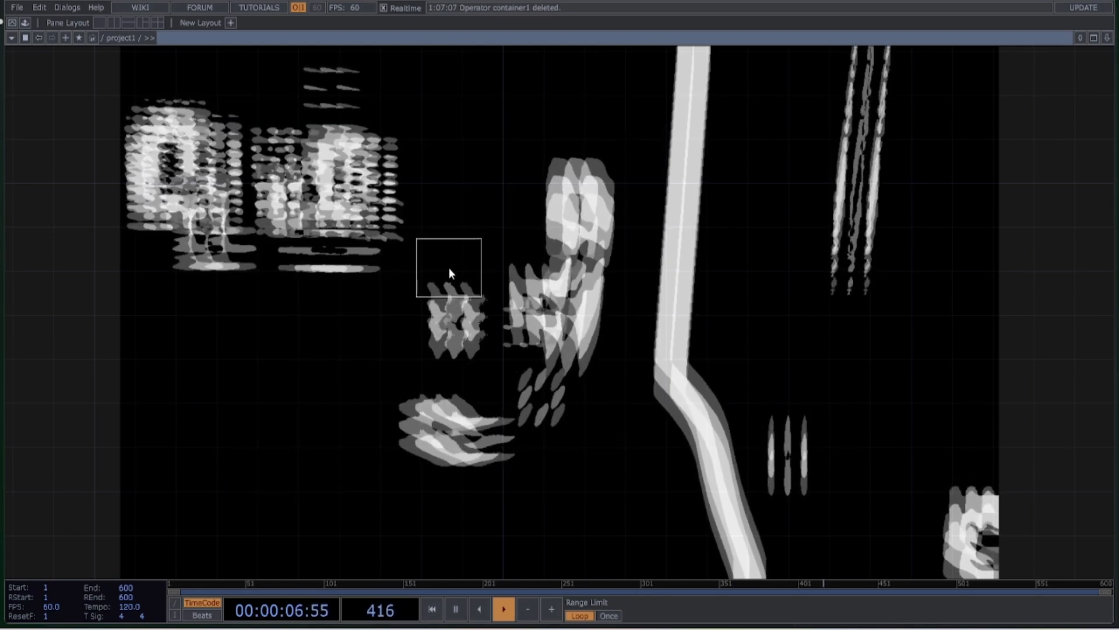
left_click(430, 255)
scroll(407, 247, "up", 12)
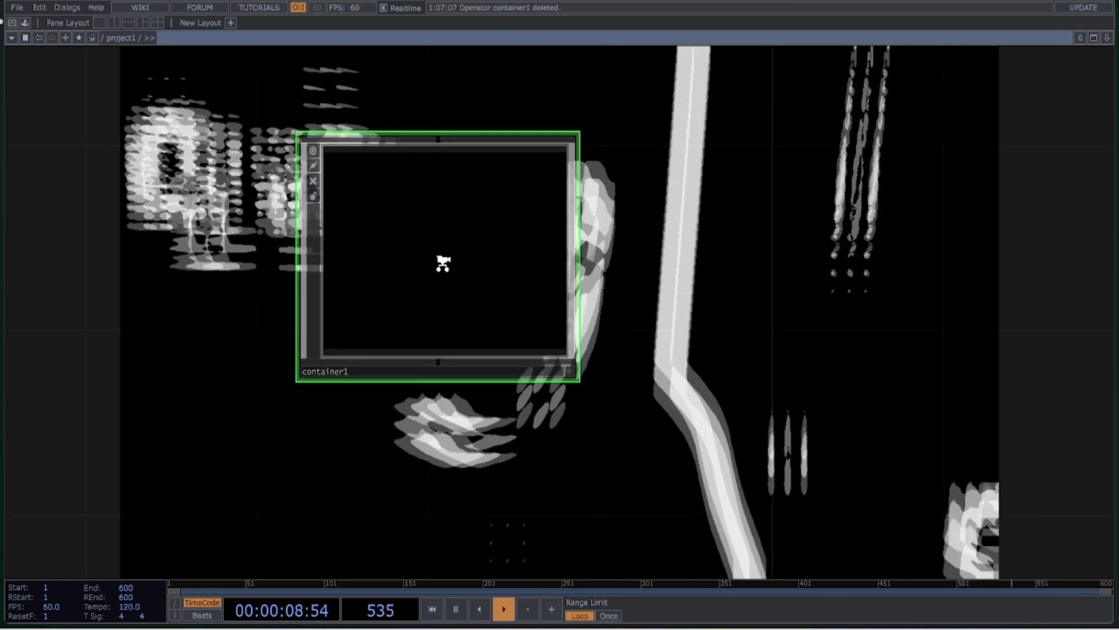
scroll(446, 271, "up", 3)
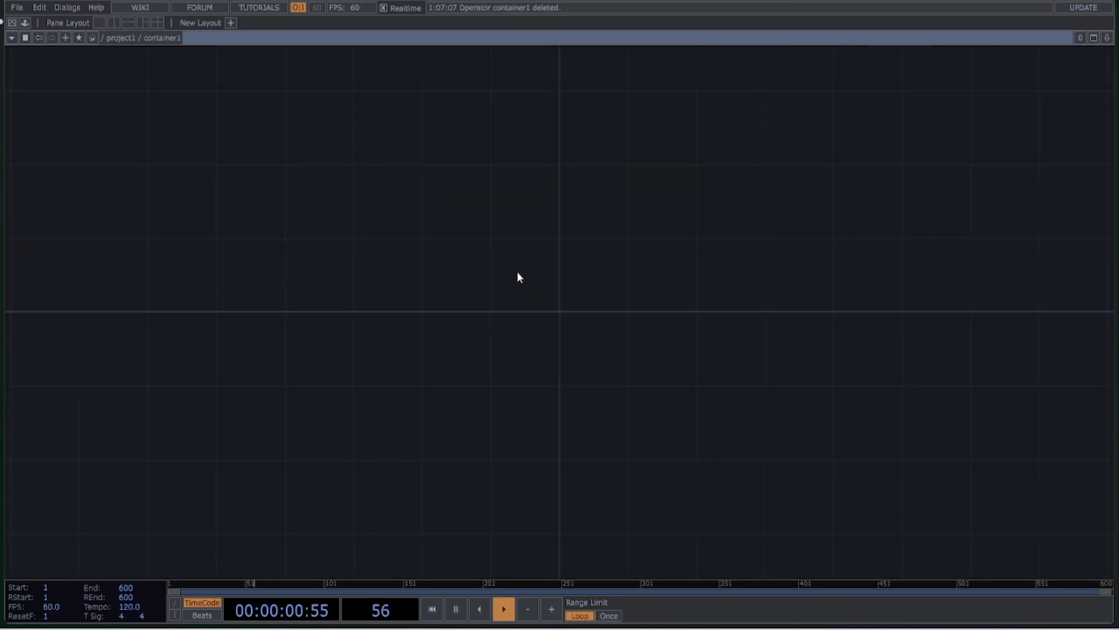
Place a Replicator COMP inside the container's network
key("Tab")
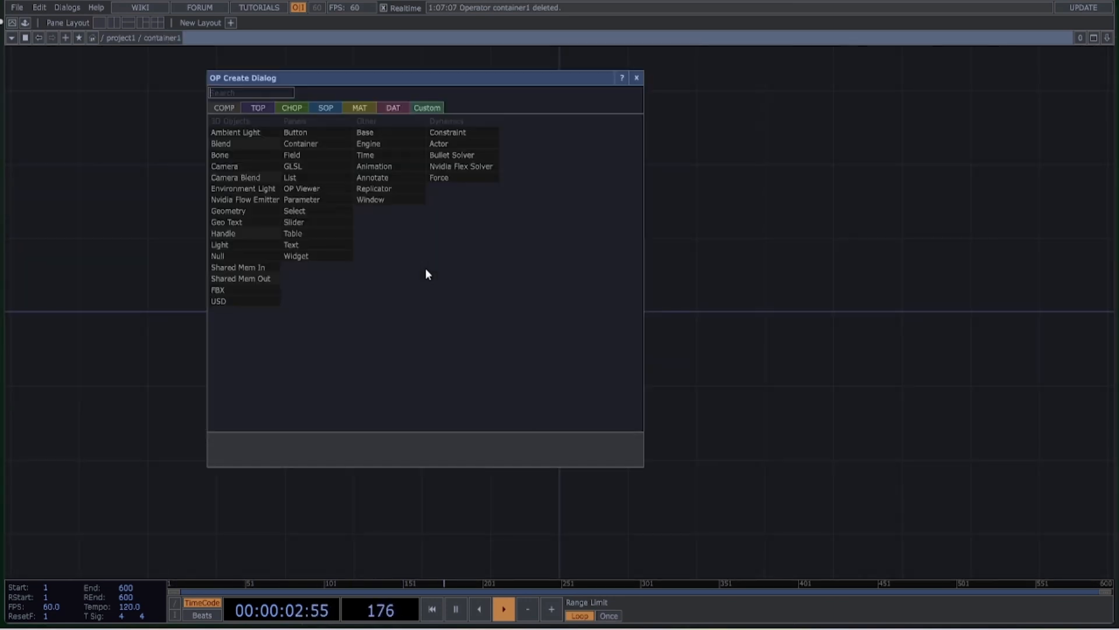
left_click(403, 201)
left_click(435, 325)
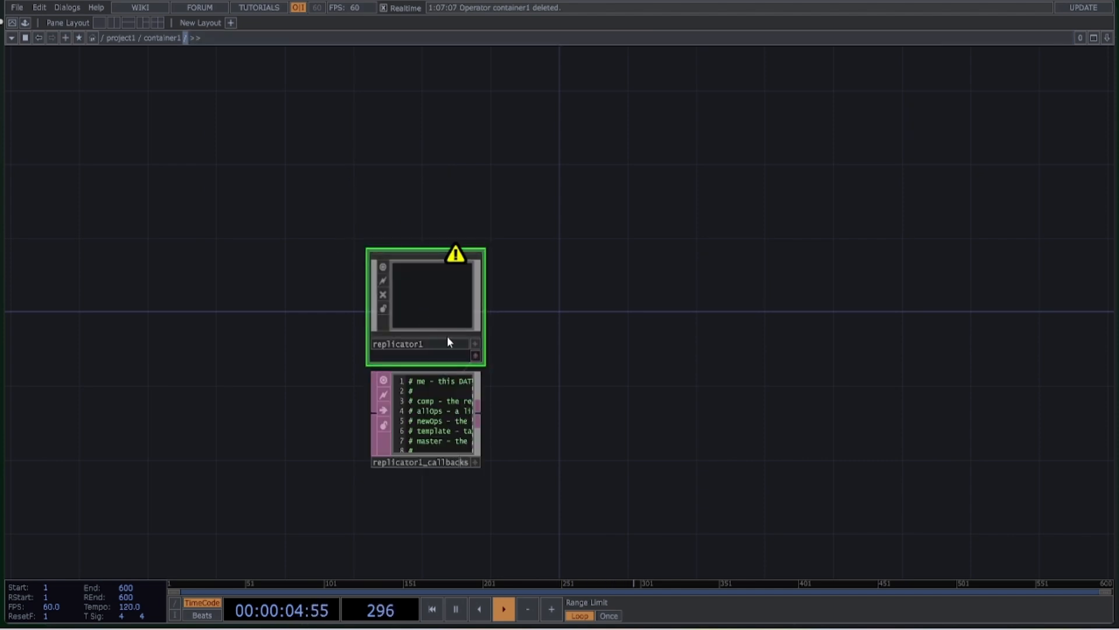
Add a Button COMP above and beside the replicator in the container's network
left_click_drag(593, 345, 532, 375)
left_click_drag(513, 266, 493, 288)
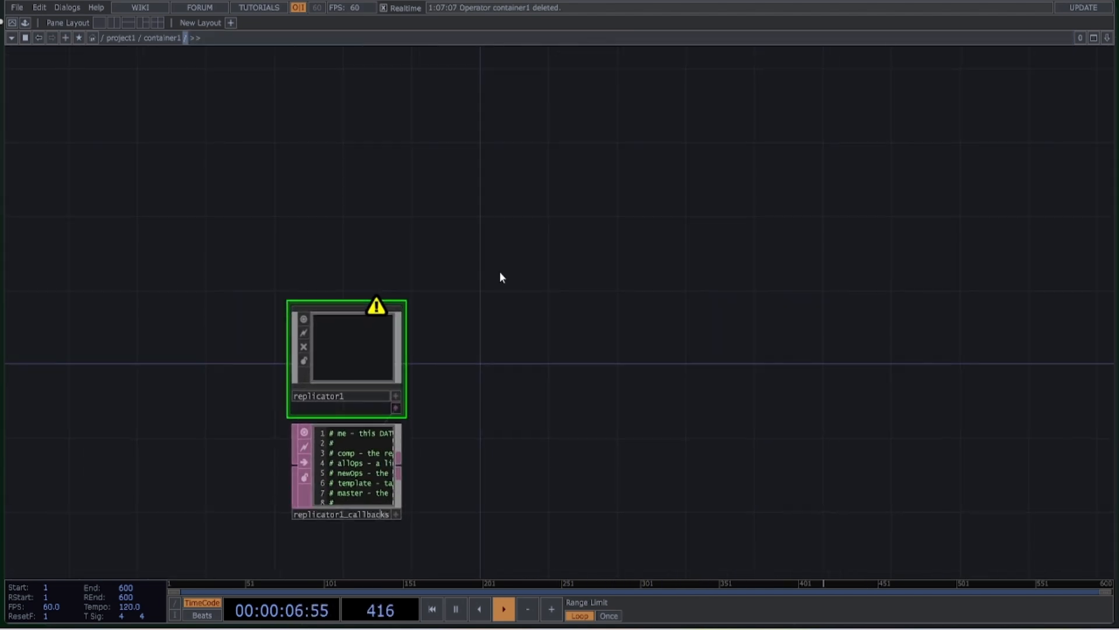
key("Tab")
left_click(384, 129)
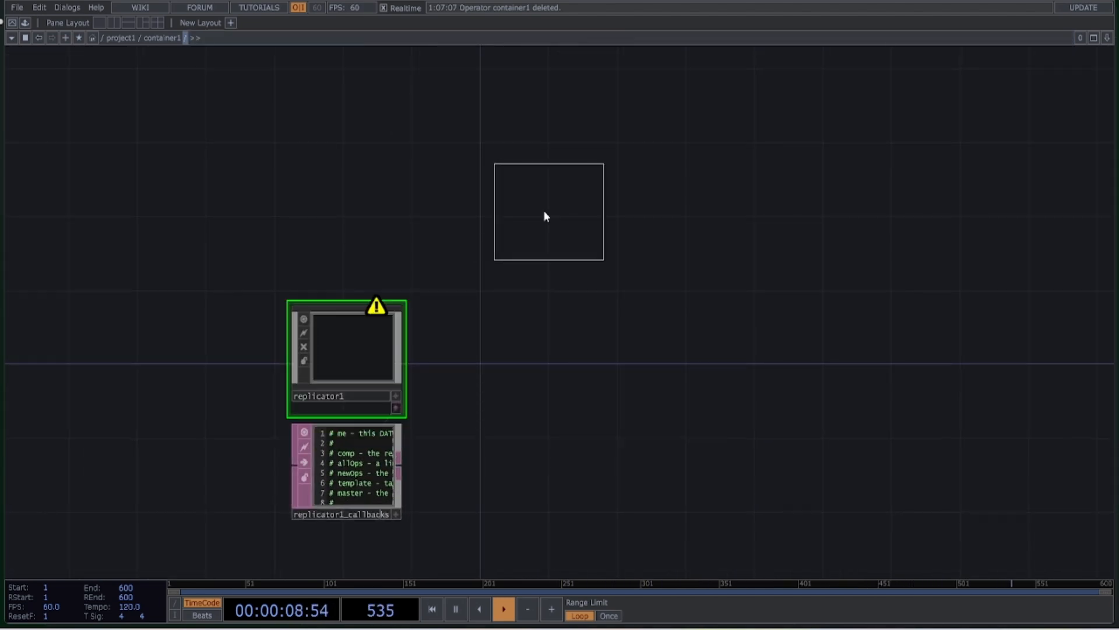
left_click(546, 213)
Assign button1 as the Master Operator of replicator1 and make the button's viewer active
left_click(368, 358)
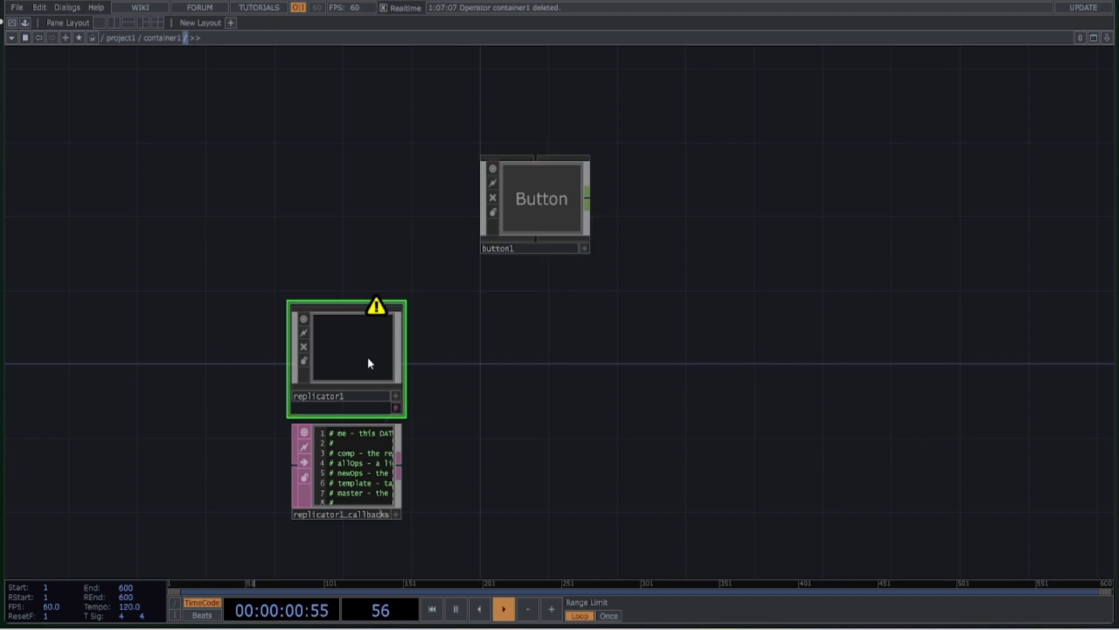
key("p")
left_click_drag(540, 209, 970, 236)
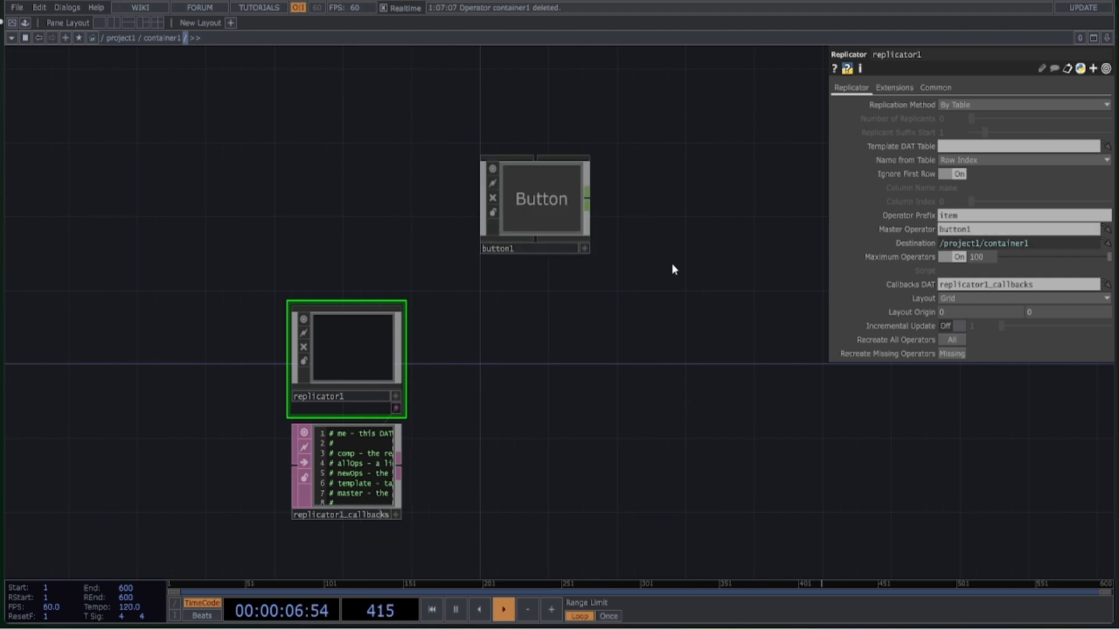
left_click(584, 249)
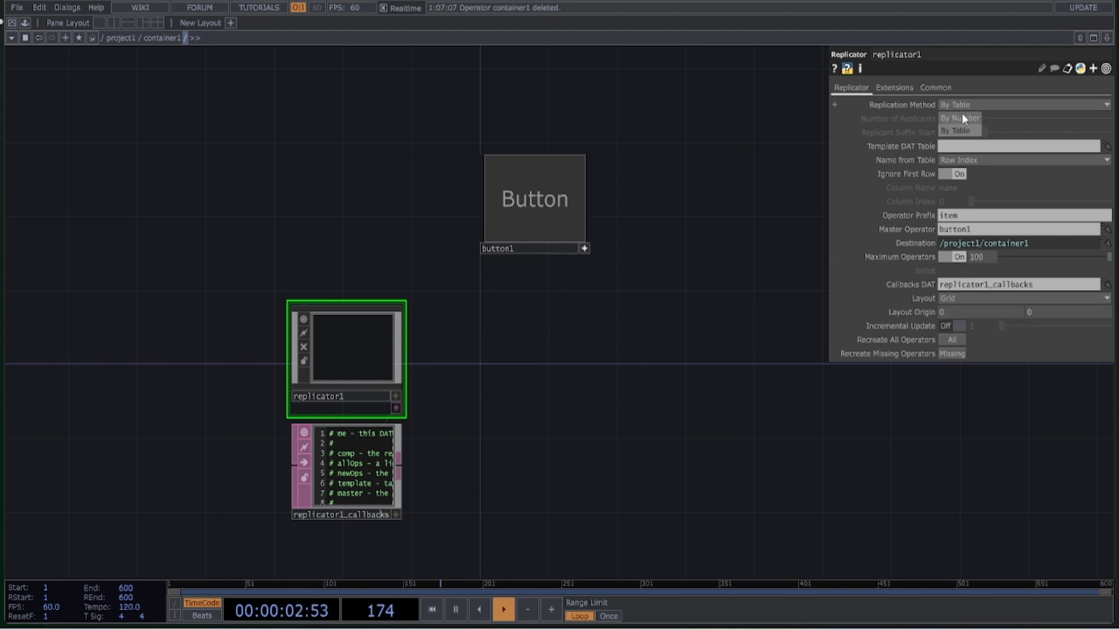
Set replicator1 to replicate By Number with 400 replicants and turn off the Maximum Operators limit
left_click(963, 117)
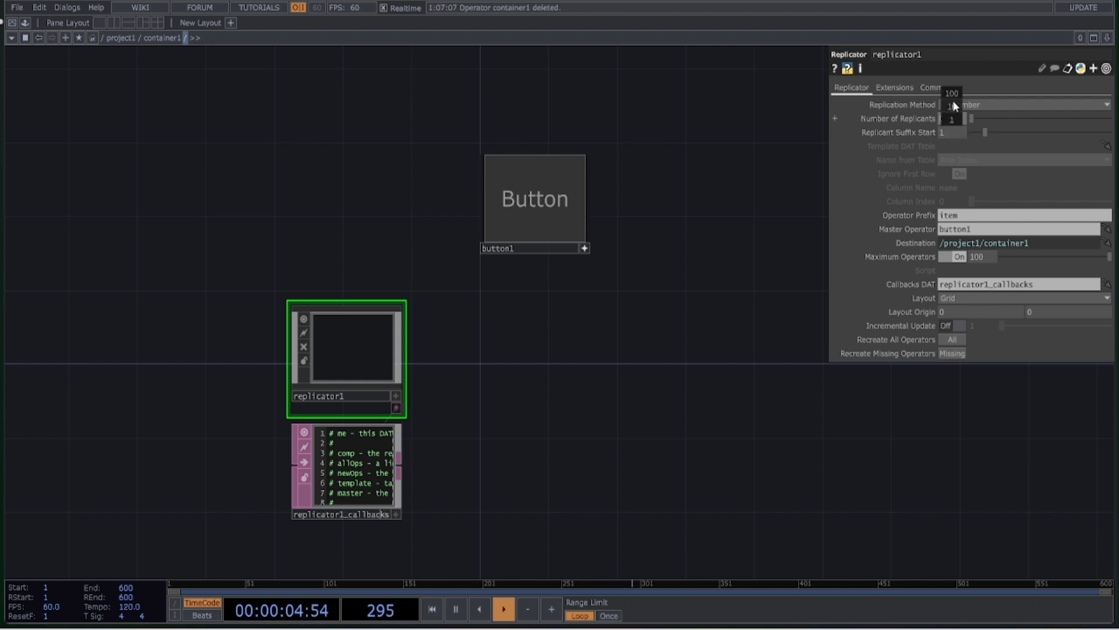
middle_click_drag(952, 106, 954, 95)
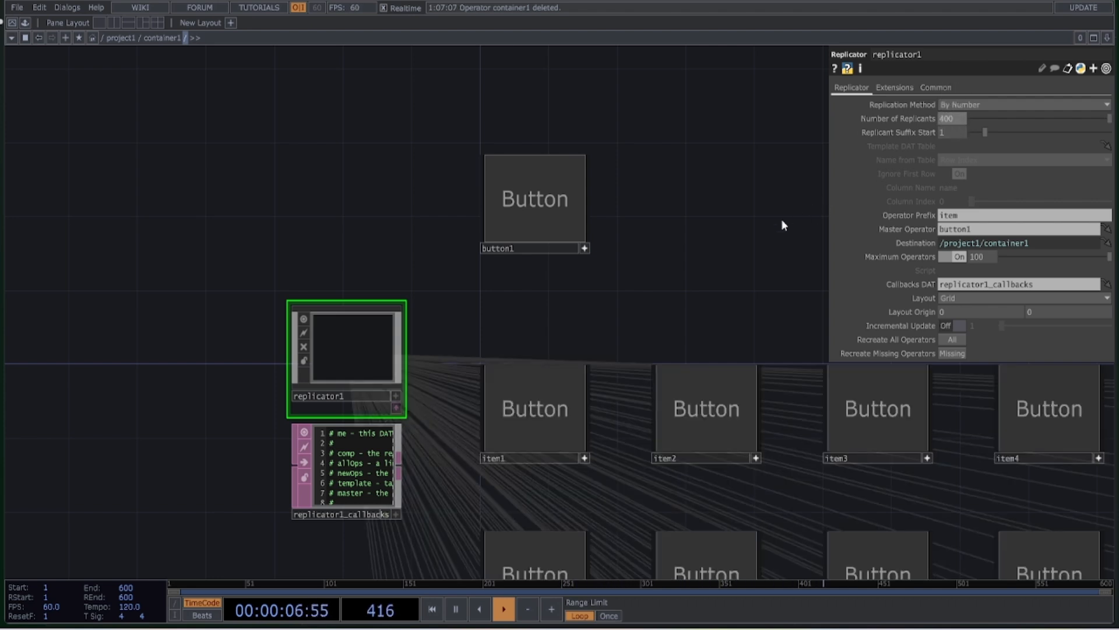
left_click(958, 256)
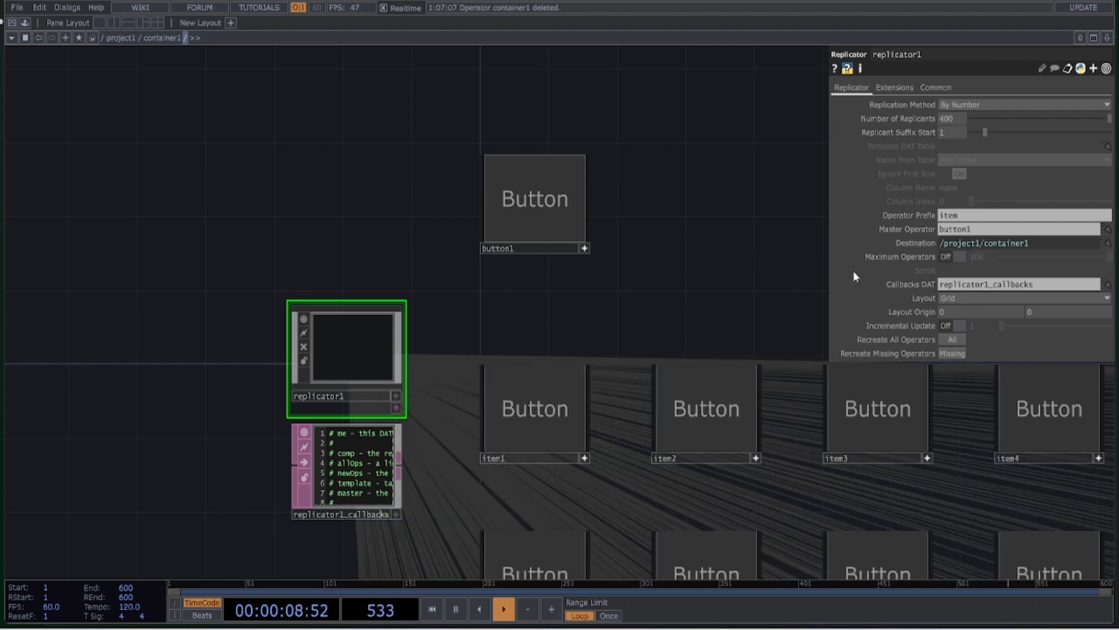
Recreate all of replicator1's replicated button operators
scroll(612, 210, "down", 10)
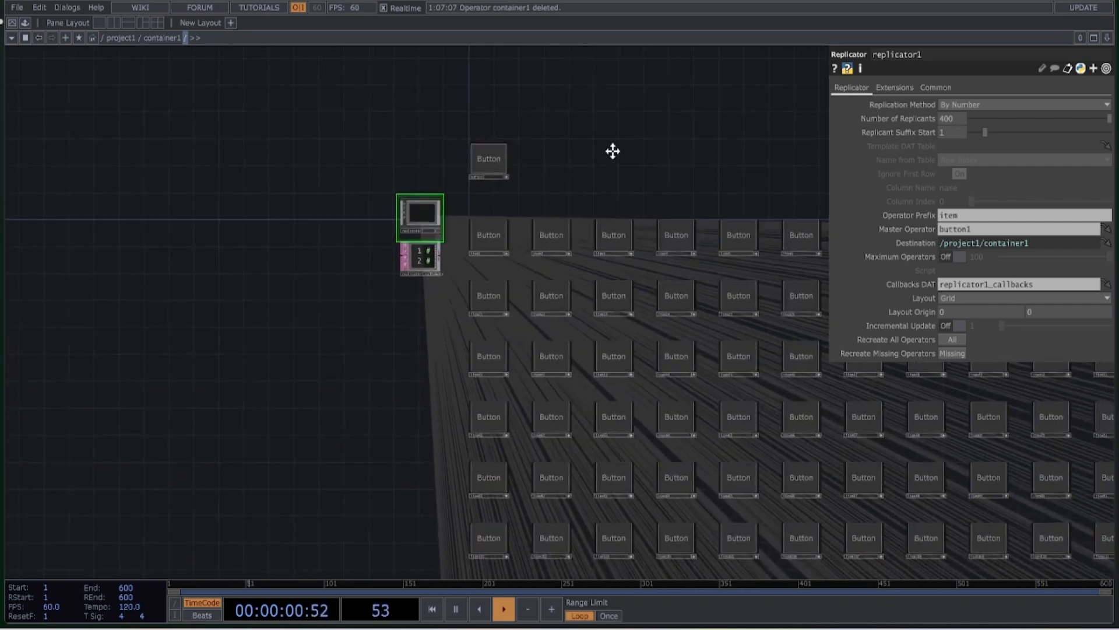
left_click_drag(544, 106, 335, 50)
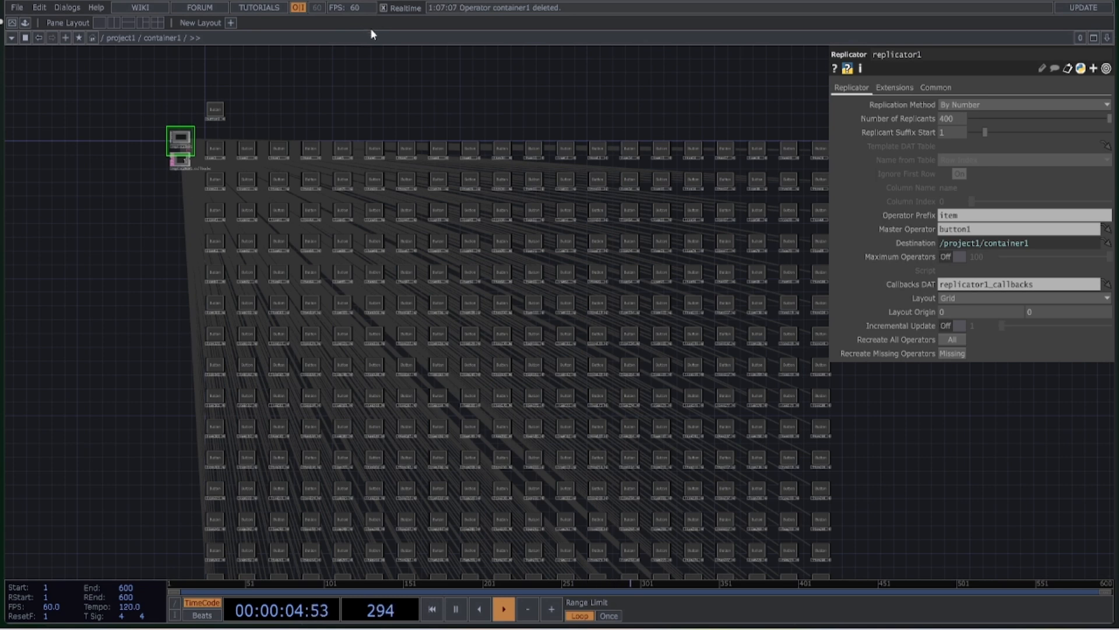
left_click(958, 344)
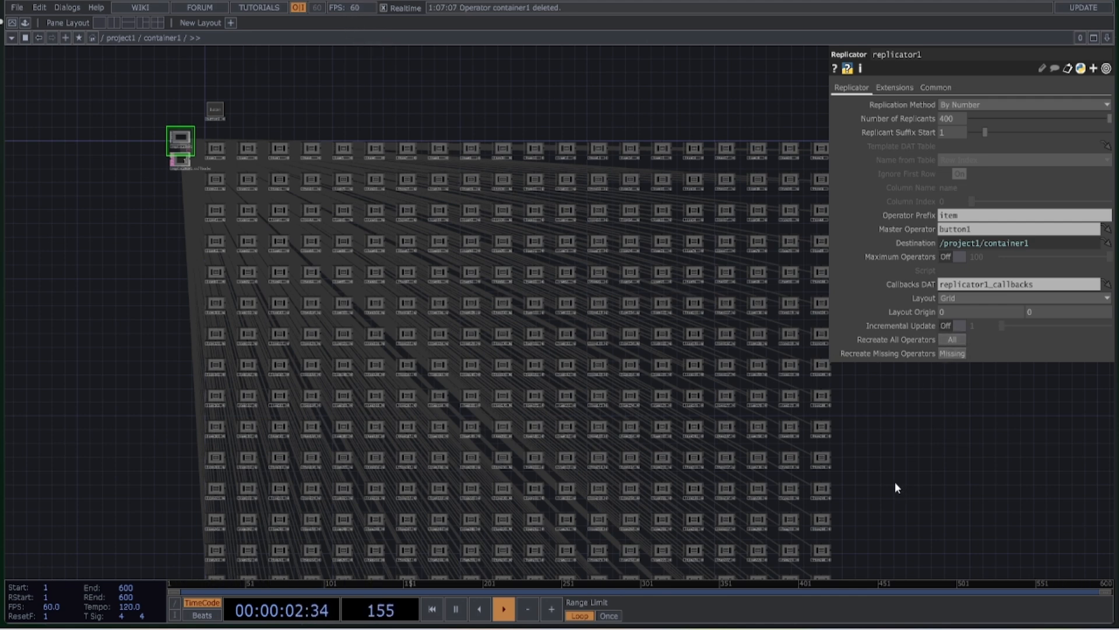
Return to project1 and test the button in container1's active viewer, leaving the viewer inactive again
scroll(699, 411, "down", 10)
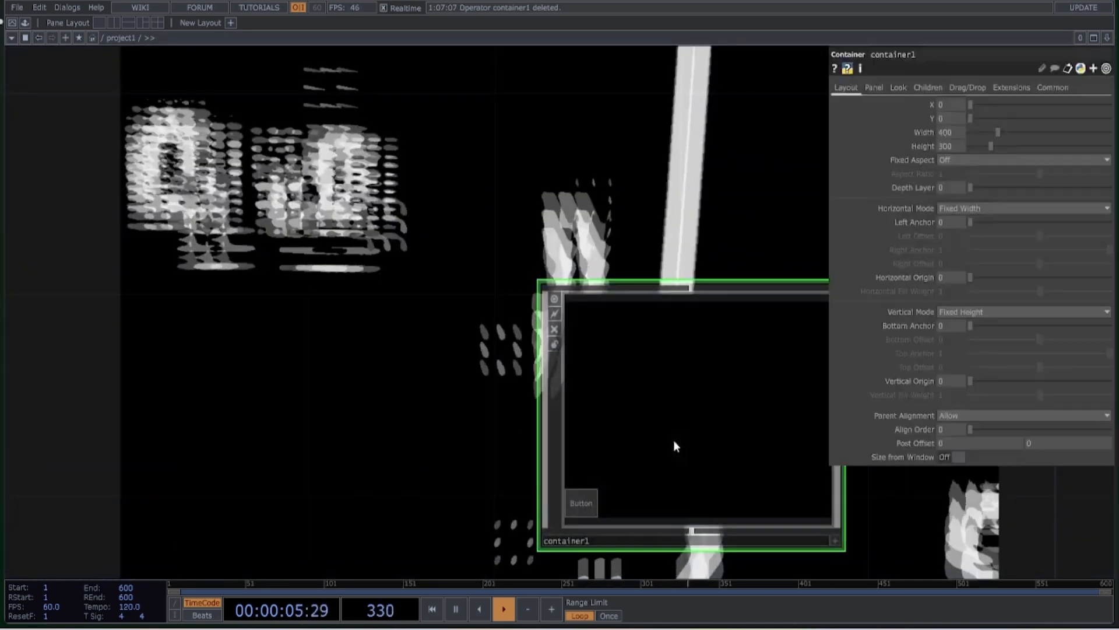
left_click_drag(477, 445, 315, 334)
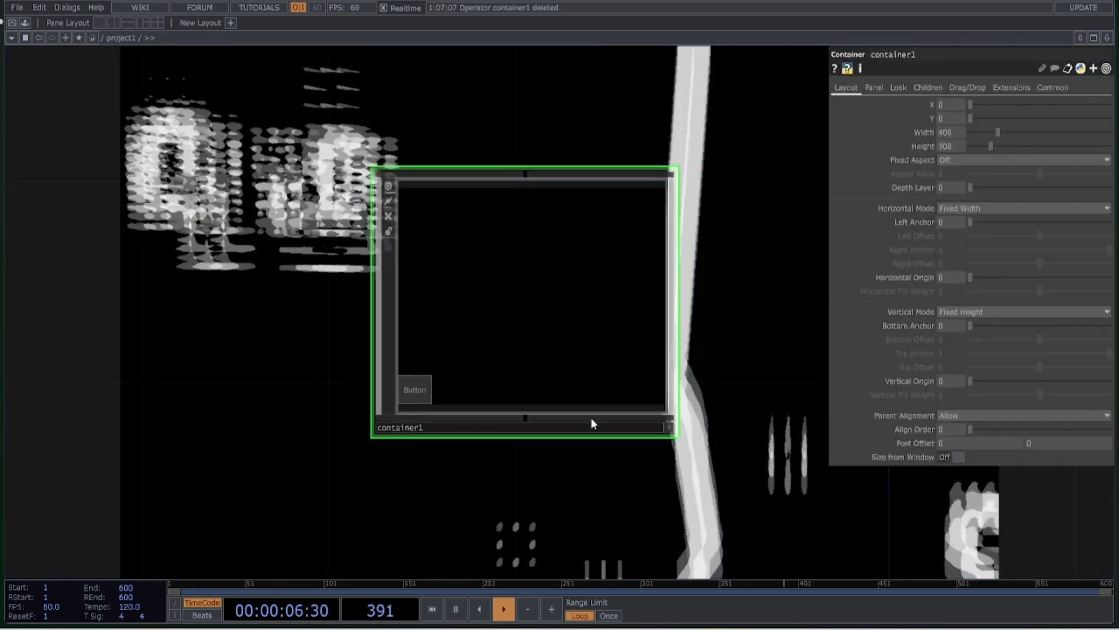
scroll(676, 429, "up", 3)
left_click(677, 425)
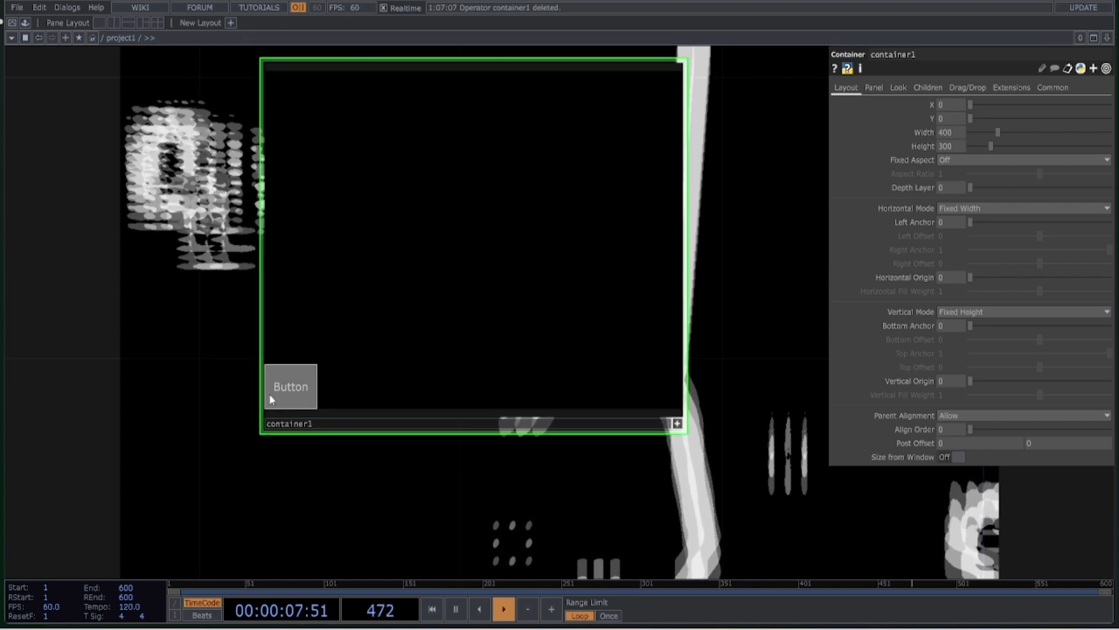
left_click(302, 393)
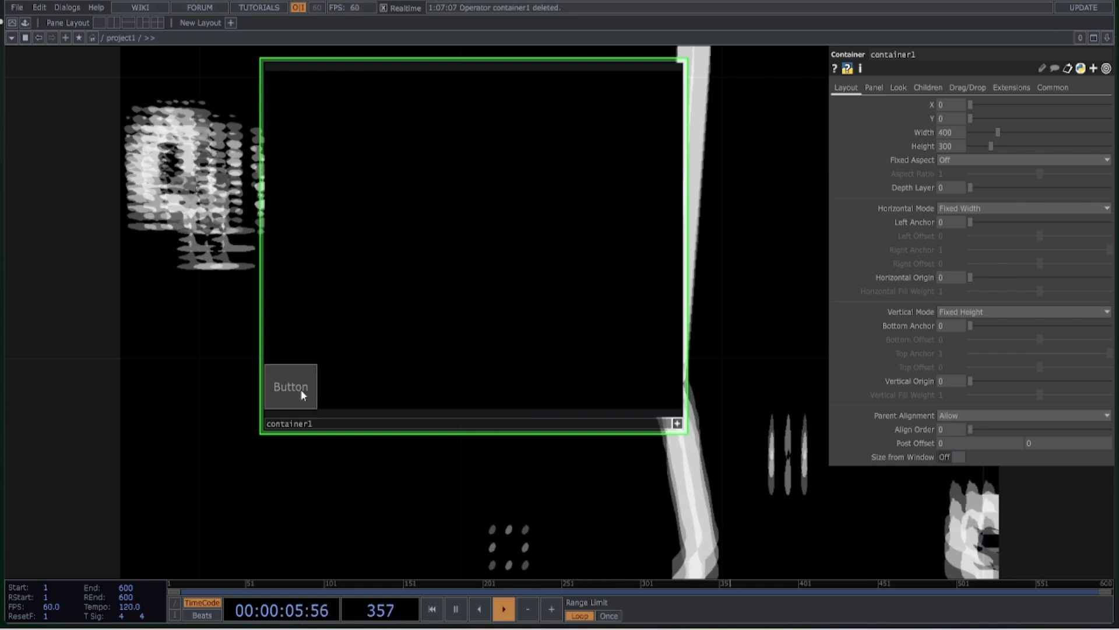
left_click(676, 424)
Delete container1 from the project1 network
left_click_drag(730, 401, 610, 458)
scroll(520, 407, "down", 3)
scroll(429, 353, "down", 3)
scroll(288, 330, "down", 2)
left_click_drag(602, 373, 500, 387)
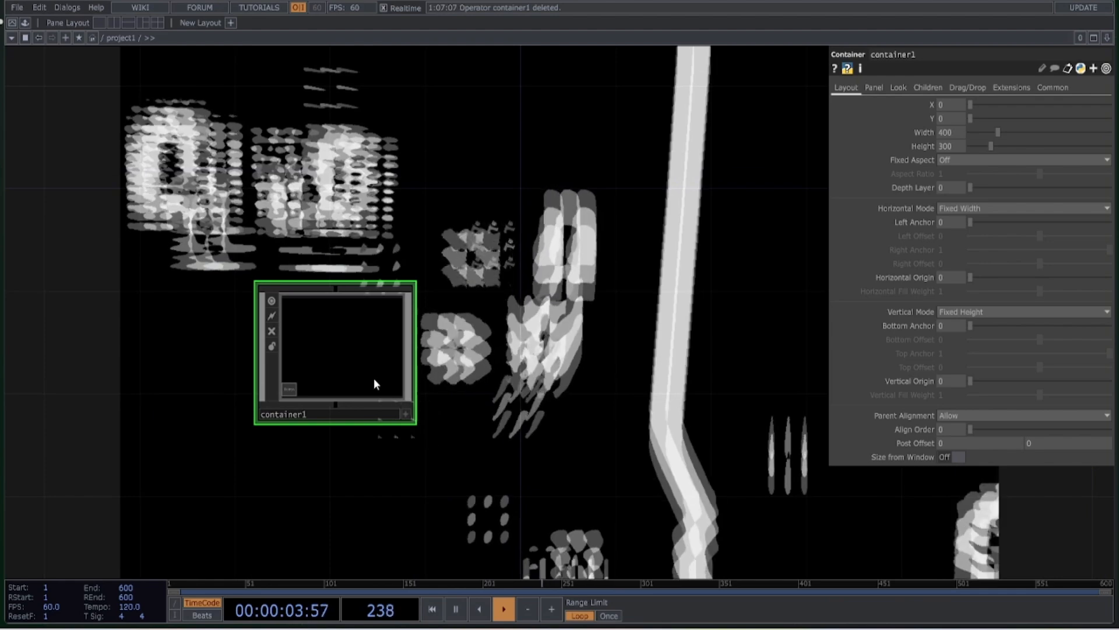
key("Delete")
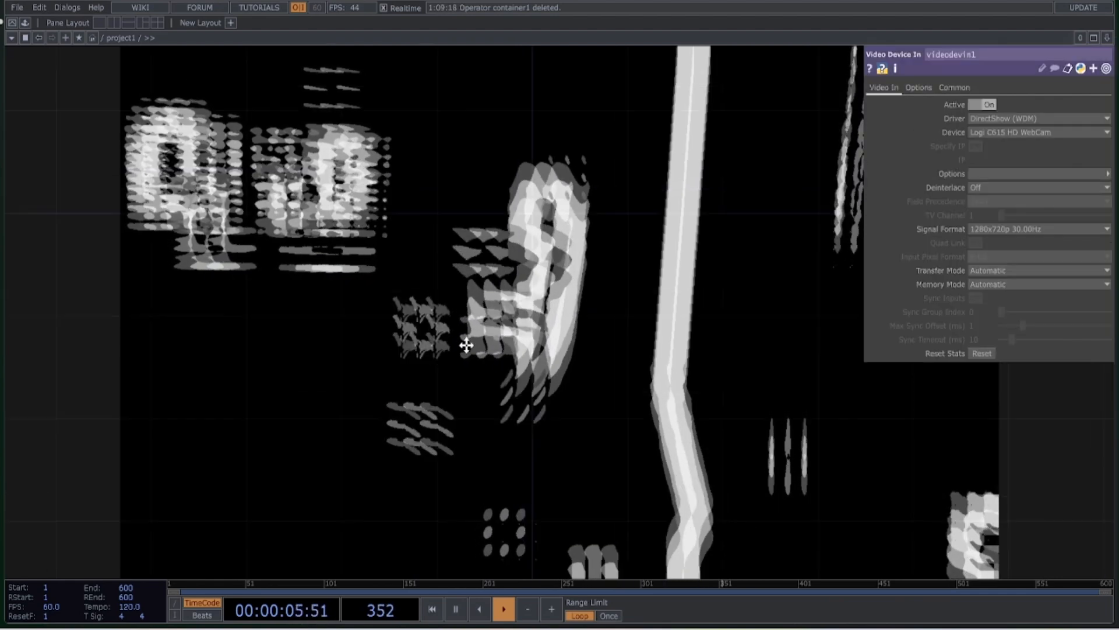
Select the TOP_Buttons container and open its separate window from its custom parameters
left_click_drag(446, 313, 454, 367)
scroll(455, 370, "down", 5)
left_click_drag(467, 285, 483, 361)
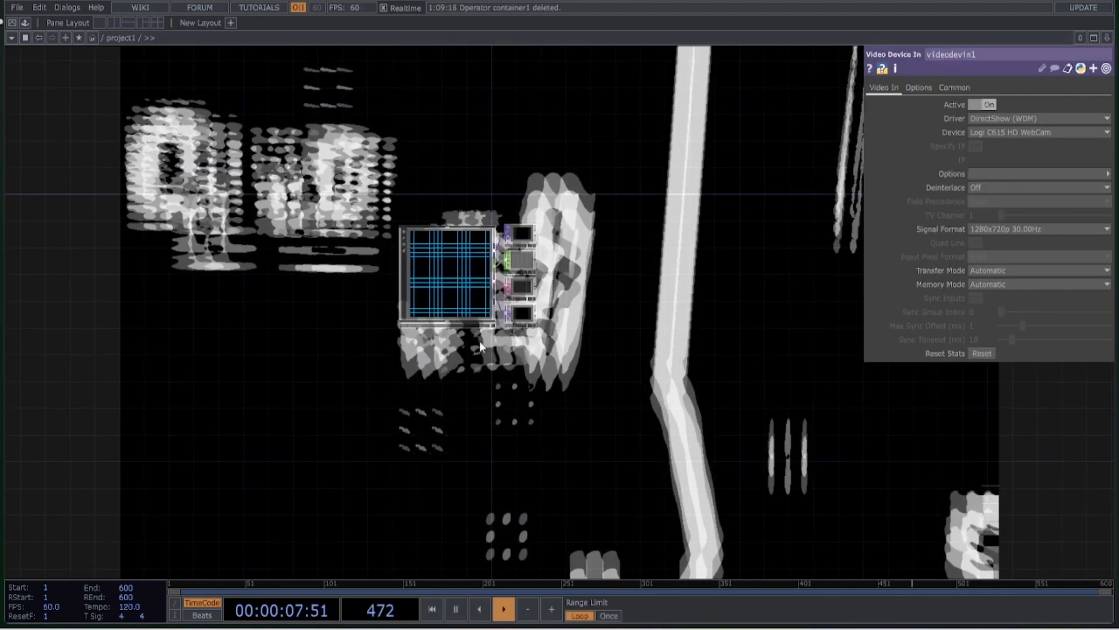
scroll(490, 357, "up", 5)
left_click_drag(526, 434, 521, 539)
scroll(651, 382, "up", 4)
left_click_drag(695, 388, 729, 414)
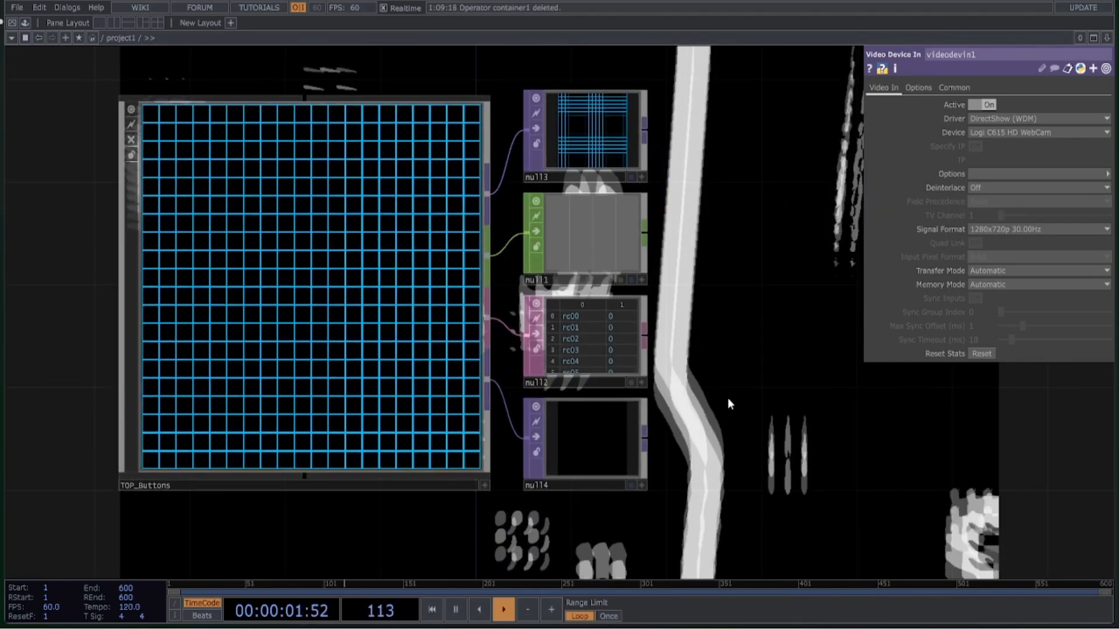
left_click(353, 336)
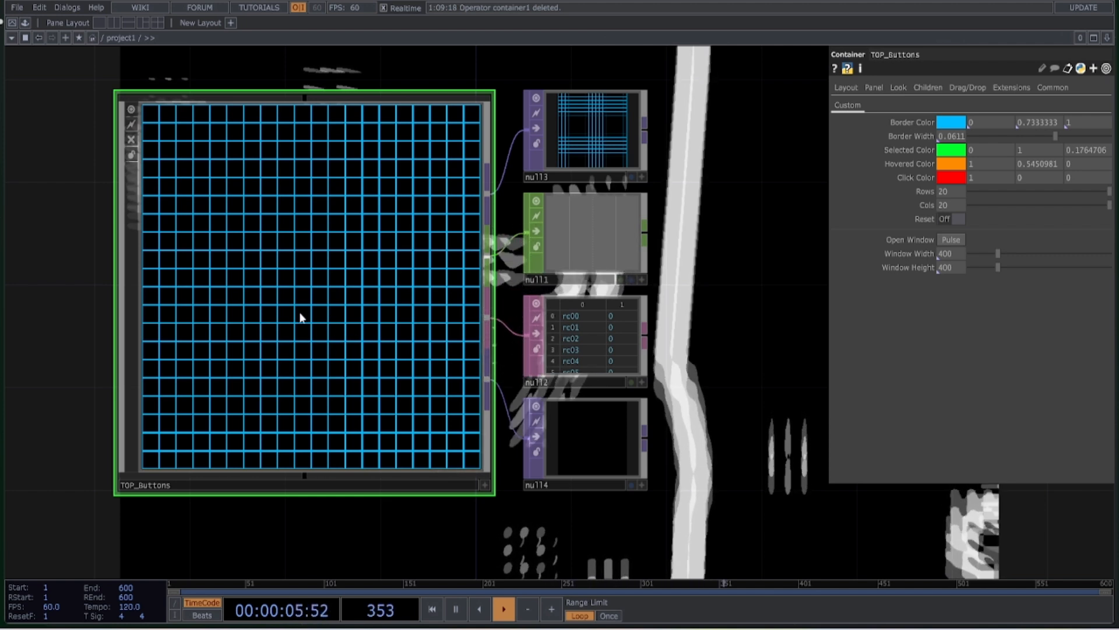
left_click(951, 240)
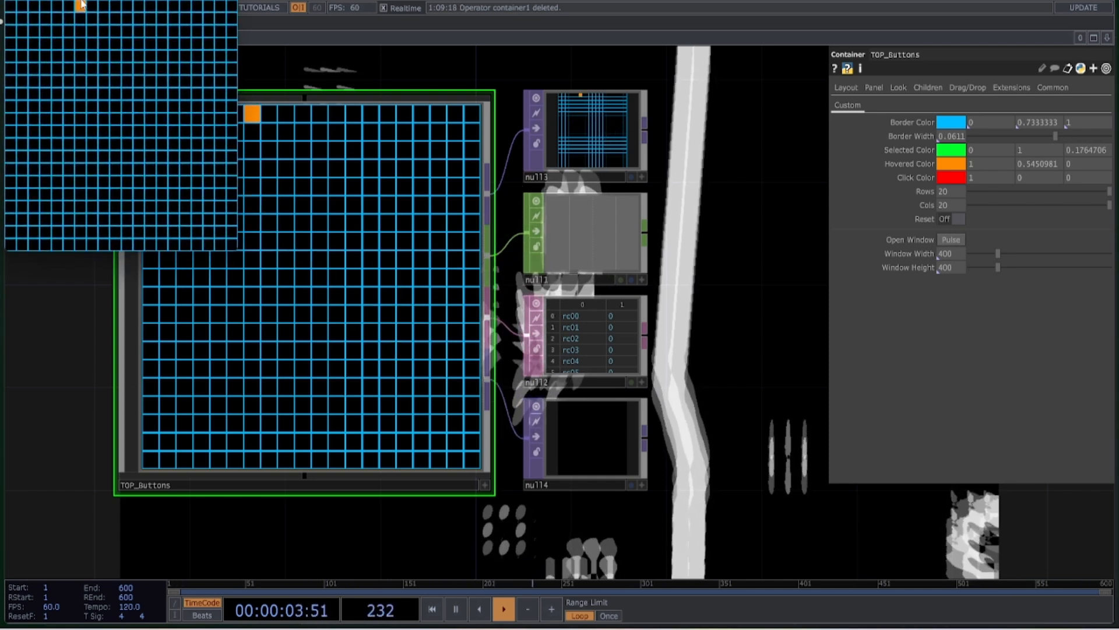
Enlarge the TOP_Buttons window, move it beside the container, and toggle several grid cells on and off
left_click_drag(238, 250, 415, 440)
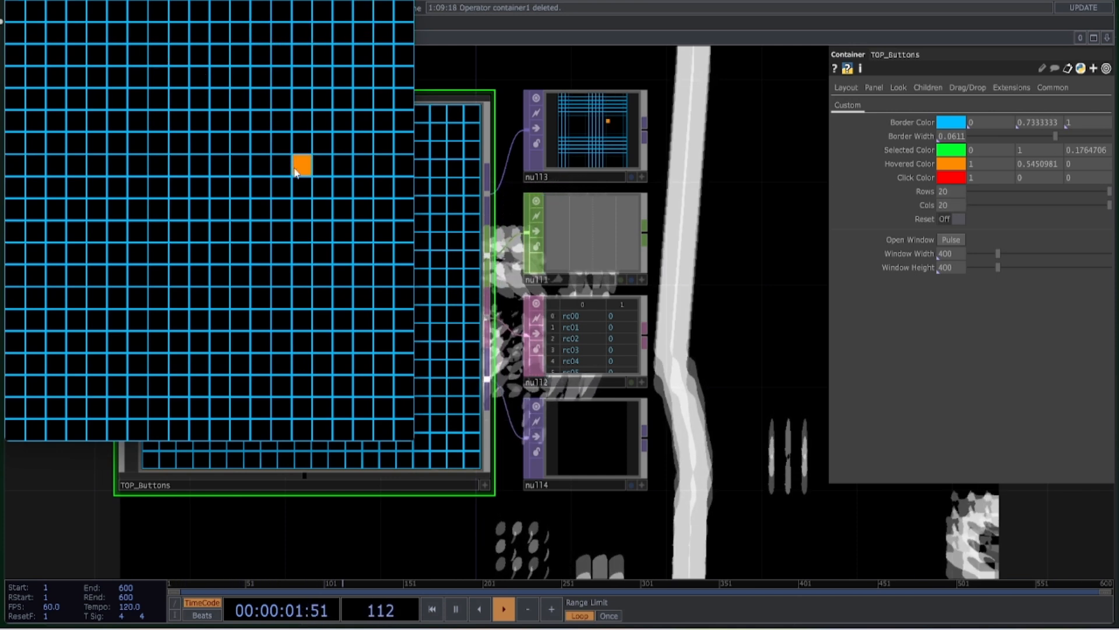
left_click_drag(214, 0, 710, 56)
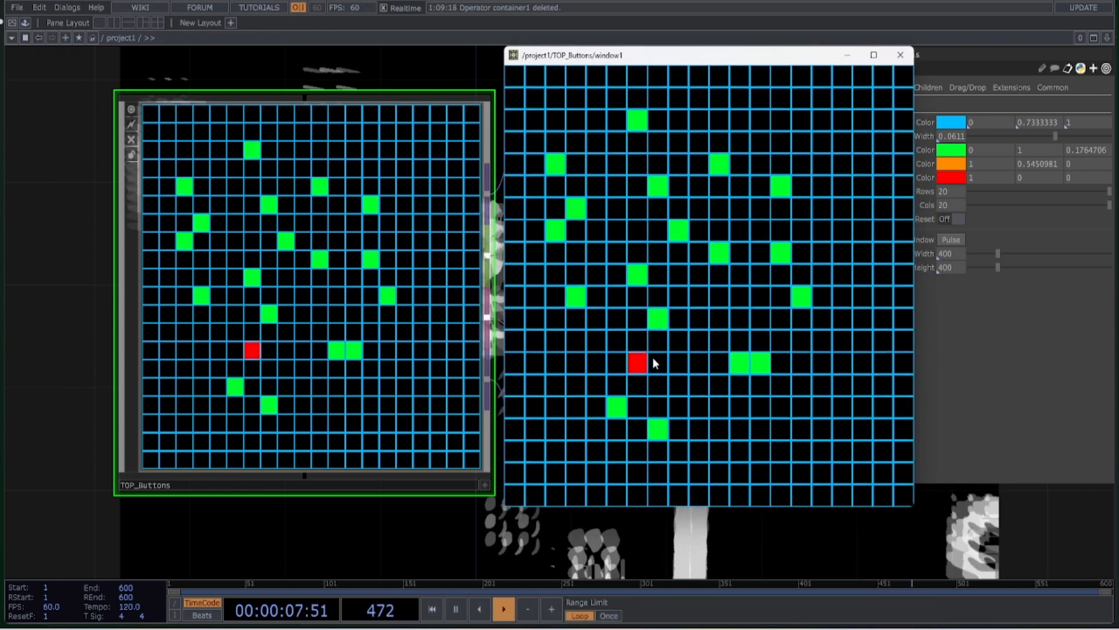
left_click(650, 366)
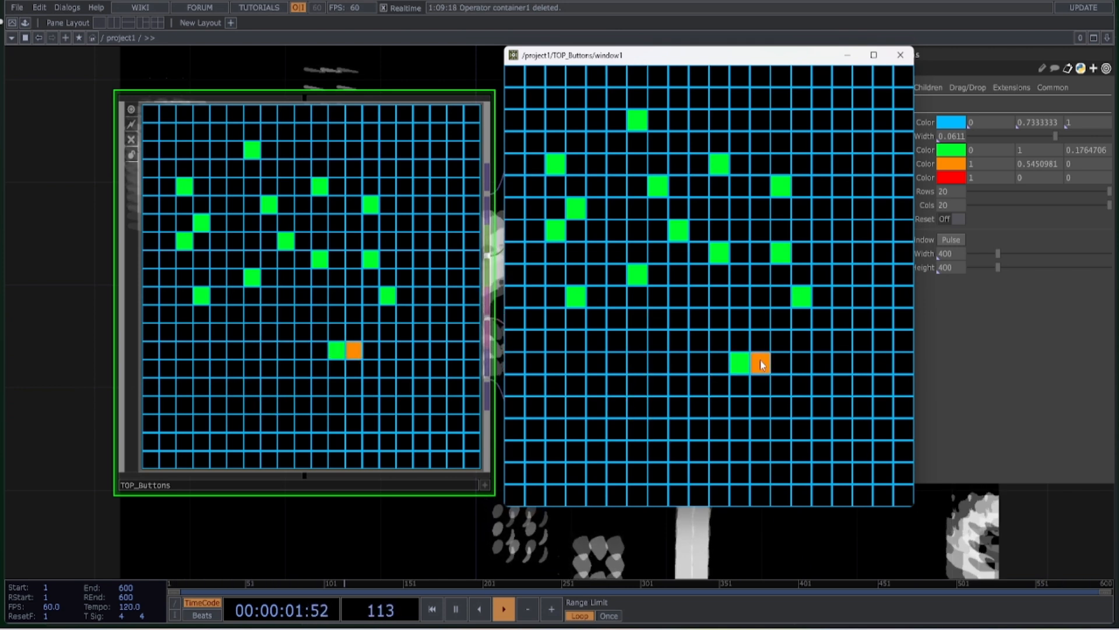
Close the TOP_Buttons window and reset the selected grid cells
left_click(907, 59)
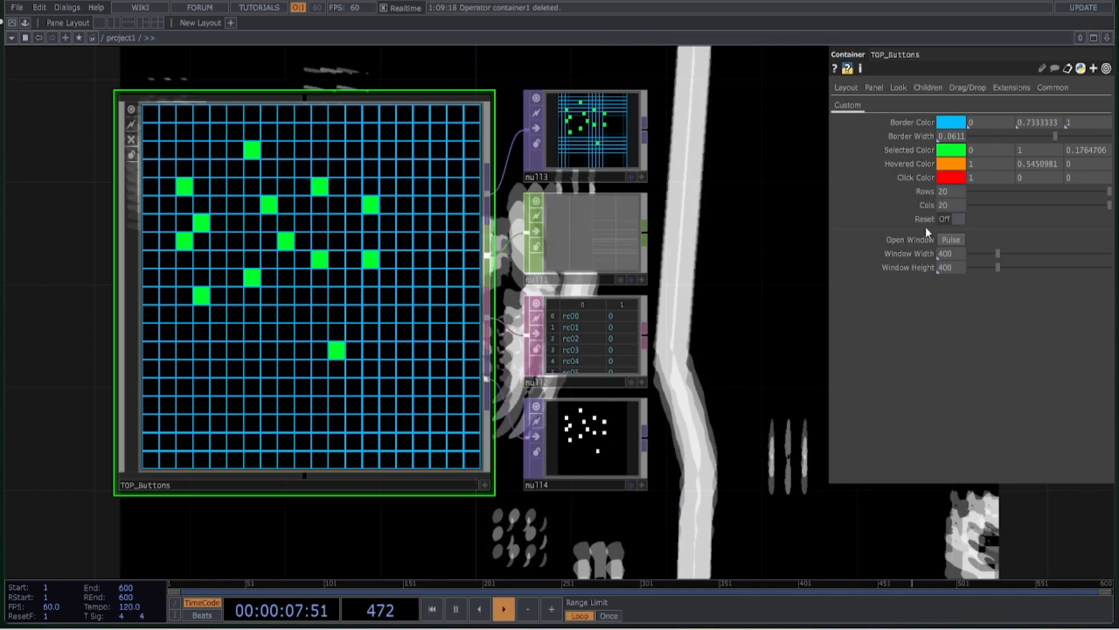
left_click(953, 218)
Go inside the TOP_Buttons network and inspect the resolution settings of the rectangle1 TOP
middle_click_drag(710, 305, 631, 334)
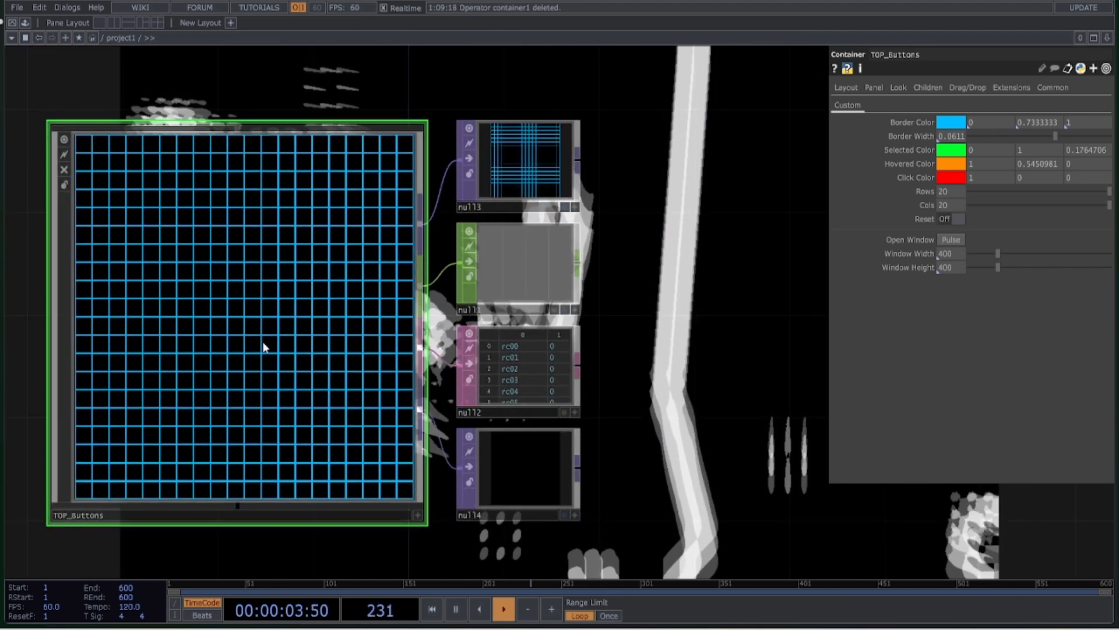
key("i")
left_click_drag(428, 155, 808, 134)
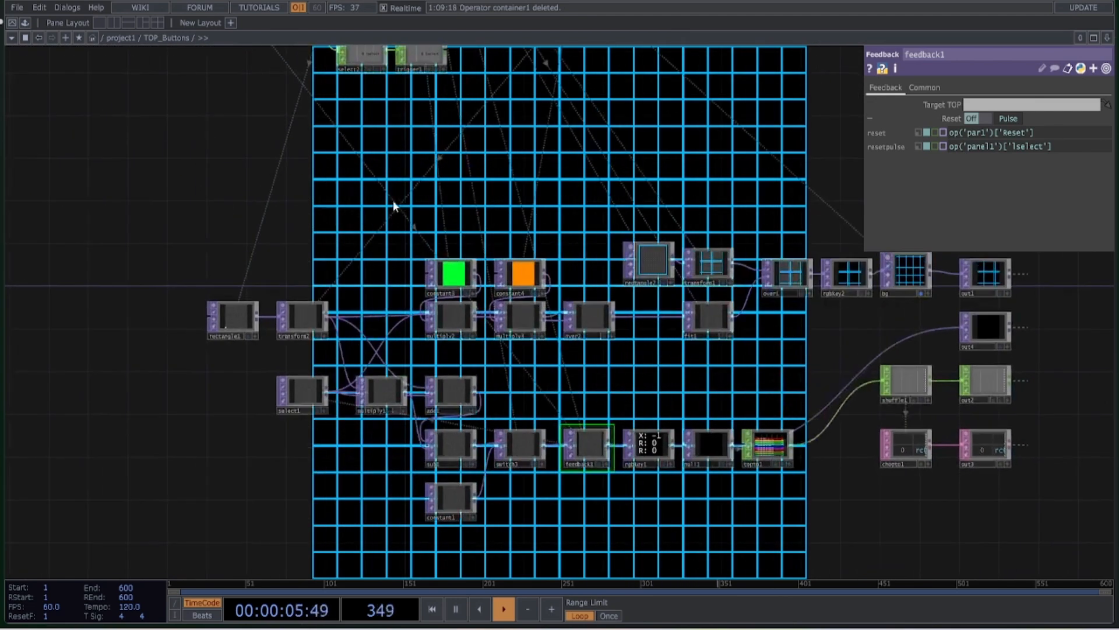
scroll(239, 379, "up", 8)
left_click(309, 390)
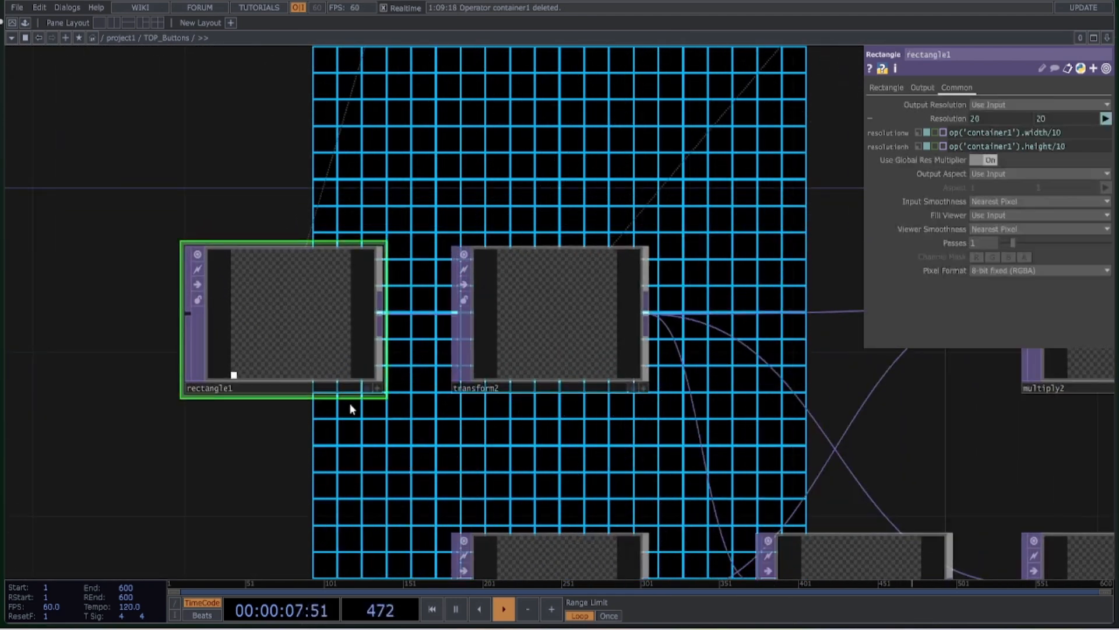
Examine the chain of TOPs following rectangle1, from transform2 through the multiply and add operators
left_click_drag(442, 416, 400, 311)
left_click_drag(355, 358, 420, 355)
left_click_drag(357, 401, 493, 402)
left_click_drag(462, 358, 309, 422)
left_click_drag(616, 337, 314, 290)
left_click(549, 259)
left_click_drag(527, 325, 497, 214)
scroll(477, 136, "down", 3)
left_click_drag(499, 387, 307, 397)
left_click_drag(582, 281, 466, 294)
scroll(514, 232, "down", 3)
left_click(452, 218)
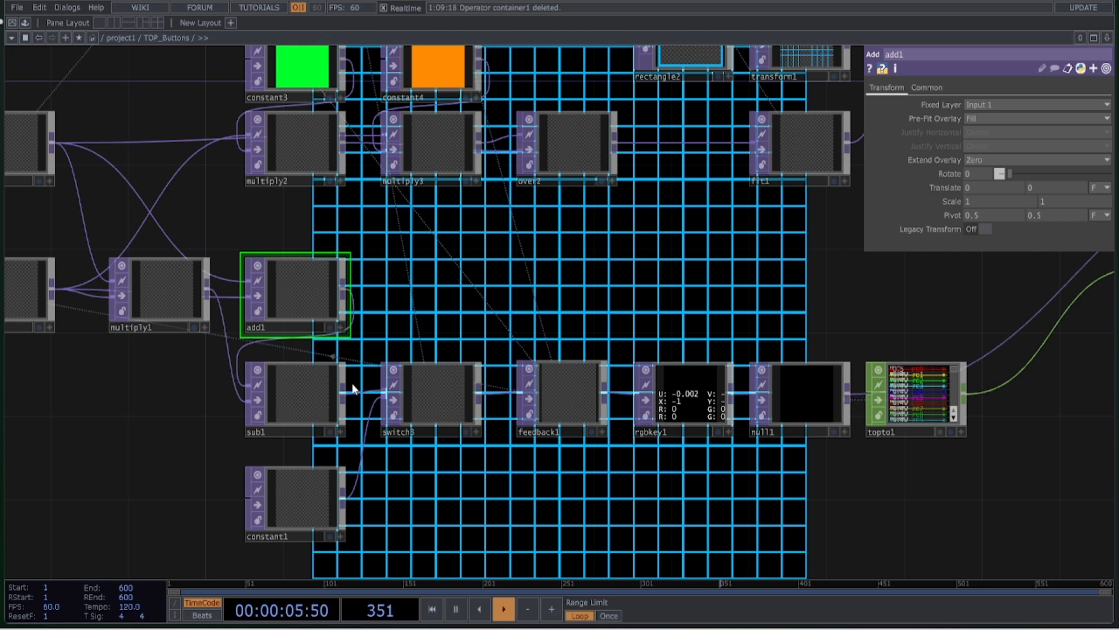
Inspect the sub1 and feedback1 TOPs and follow the chain through rgbkey1 and null1 to topto1
left_click(300, 393)
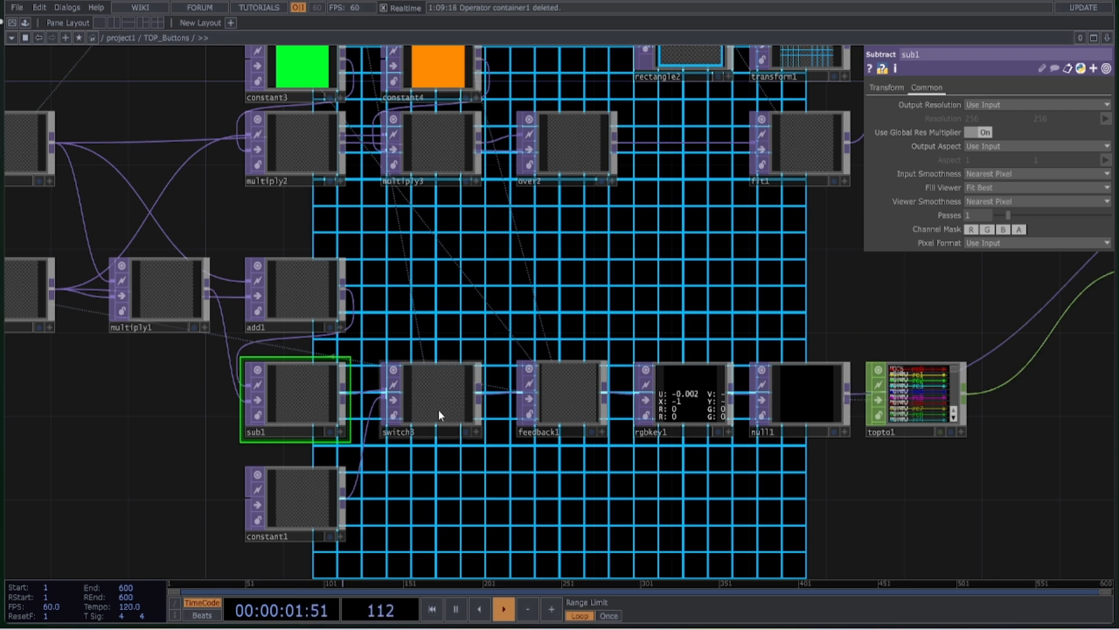
left_click_drag(506, 325, 405, 304)
left_click(477, 348)
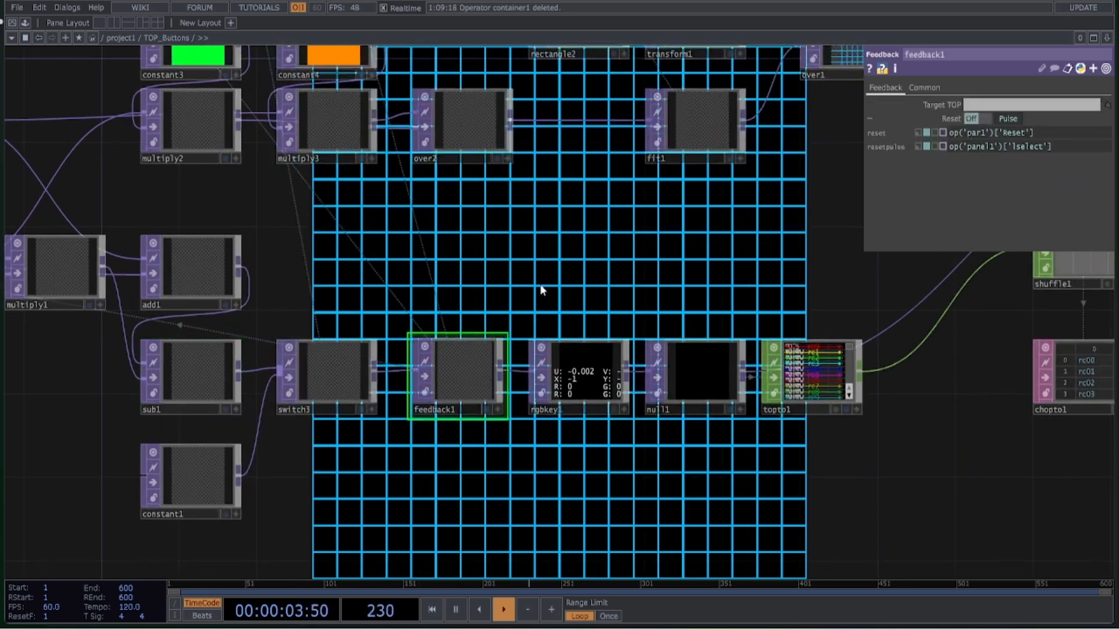
scroll(442, 233, "down", 5)
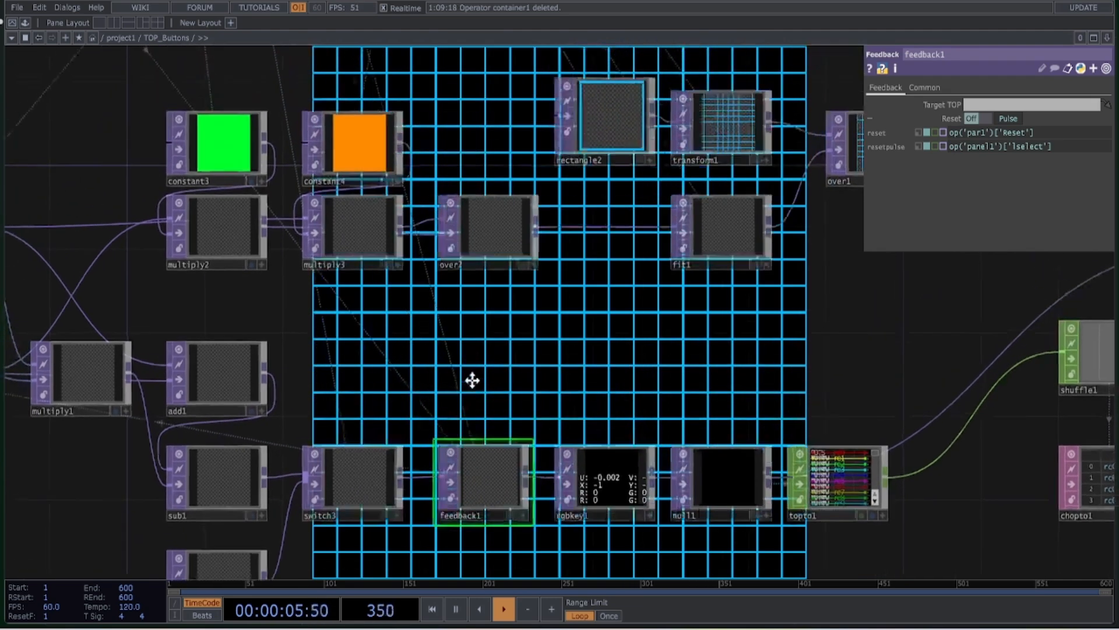
left_click_drag(622, 411, 396, 332)
scroll(395, 450, "up", 4)
middle_click_drag(448, 505, 472, 519)
left_click_drag(472, 519, 310, 471)
Examine the shuffle1 and chopto1 conversions and the component's outputs, looking closely at the grid image in out1
left_click_drag(659, 438, 280, 451)
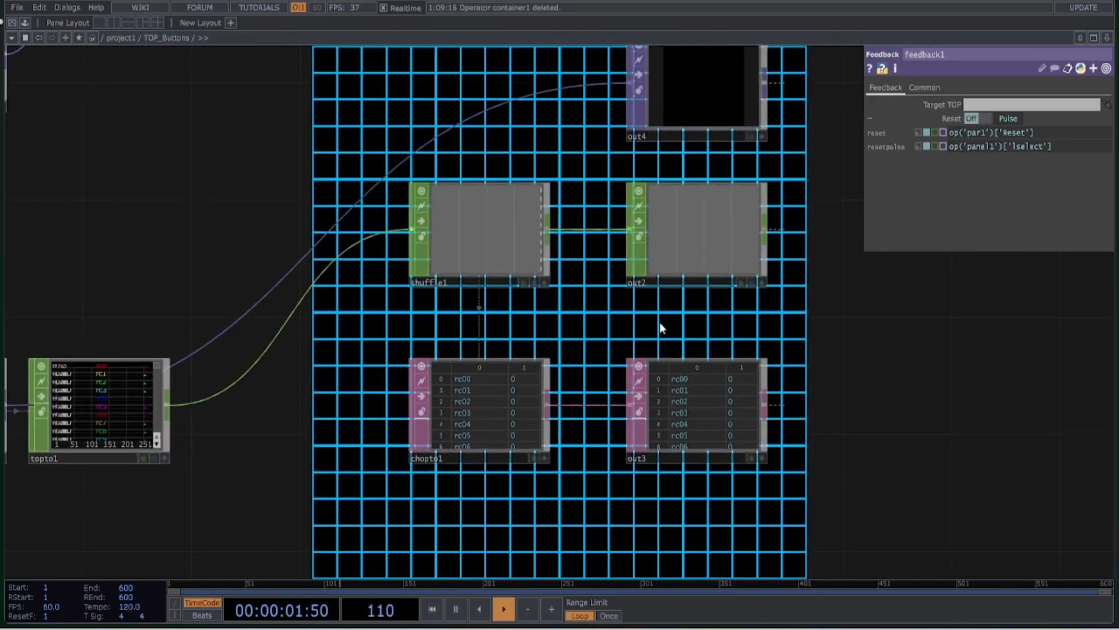
left_click_drag(659, 324, 521, 434)
left_click_drag(684, 299, 652, 409)
scroll(612, 209, "up", 3)
left_click_drag(646, 243, 721, 392)
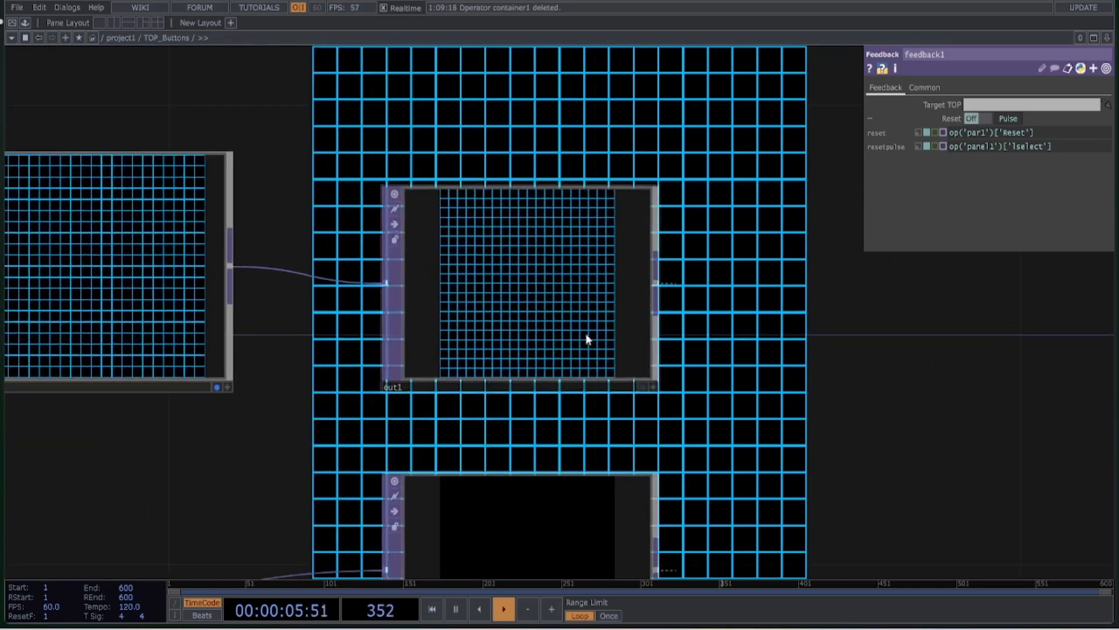
scroll(557, 330, "up", 3)
left_click(533, 327)
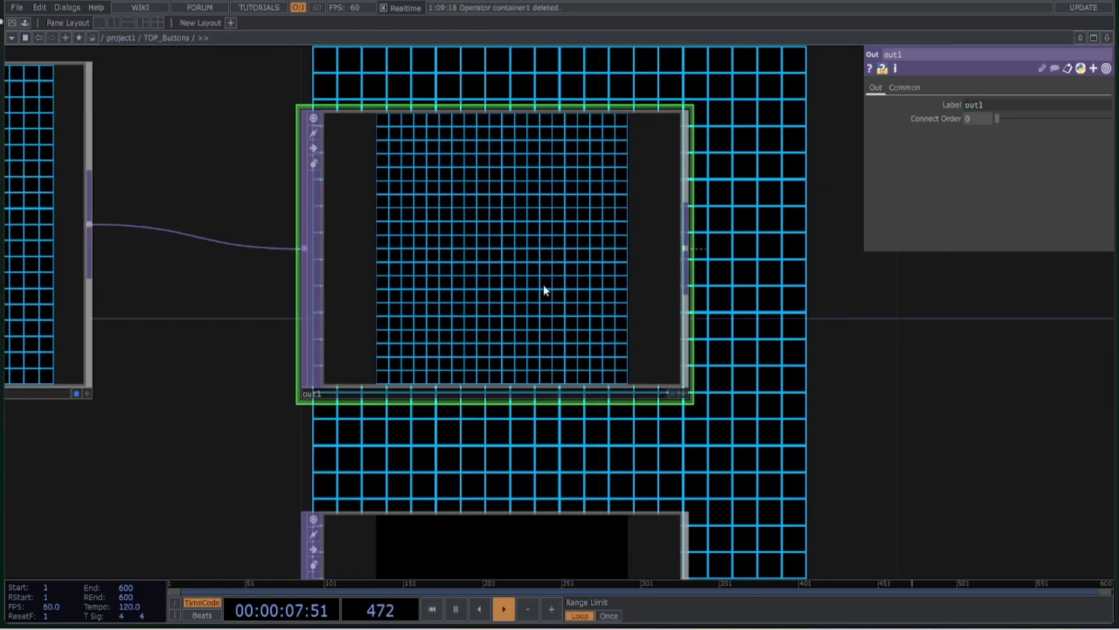
scroll(481, 288, "down", 10)
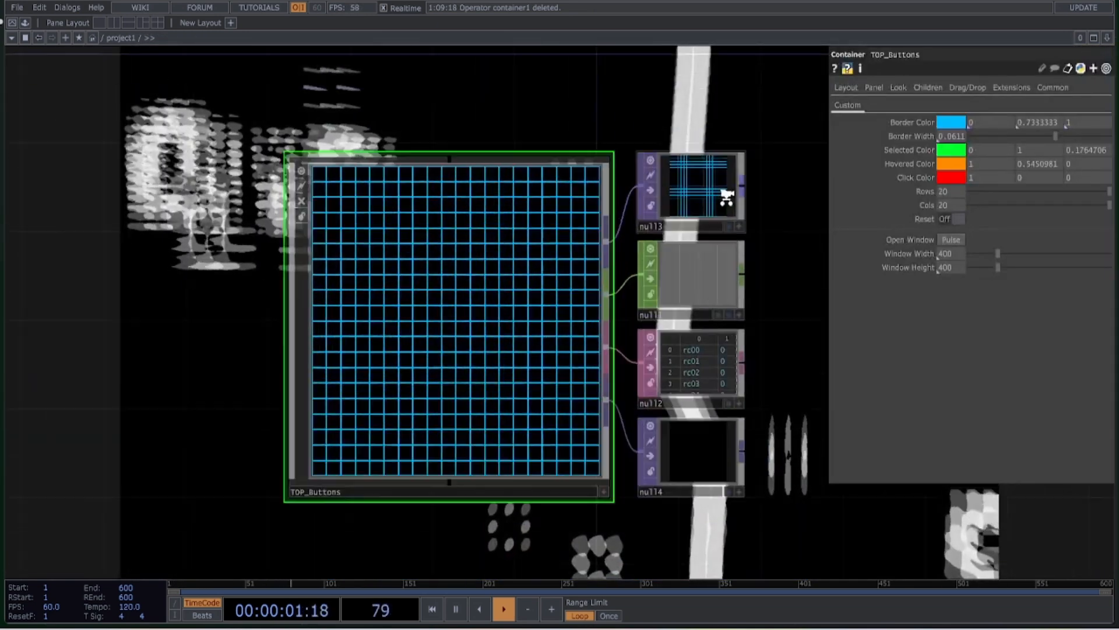
Return to the project1 network and look at the null3 and null1 outputs of TOP_Buttons
scroll(726, 196, "up", 5)
left_click(639, 225)
scroll(586, 281, "up", 1)
scroll(586, 281, "up", 2)
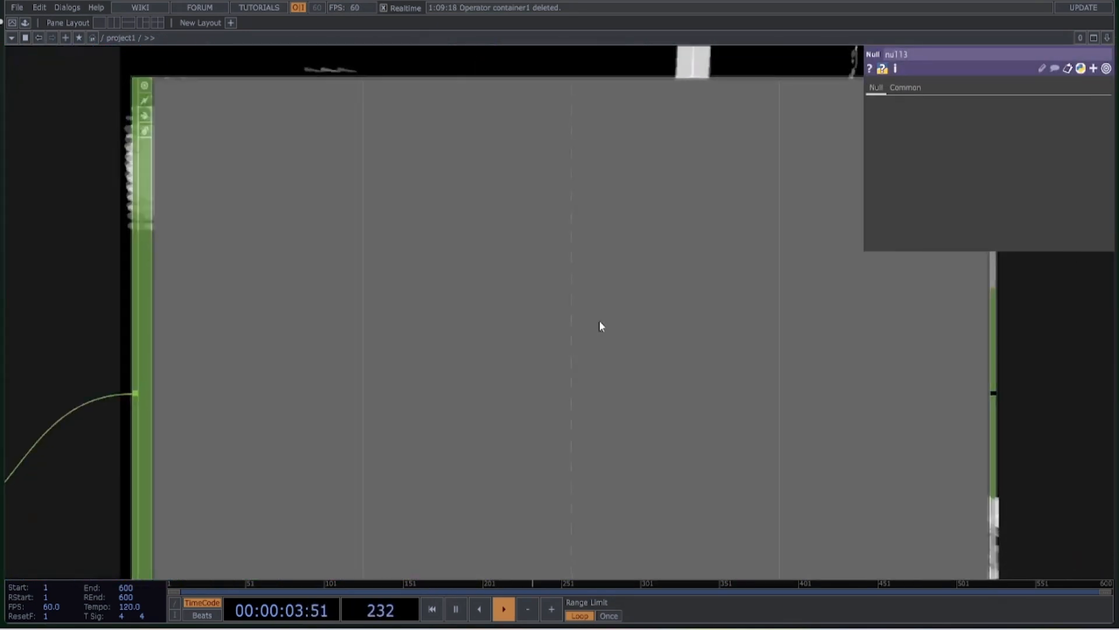
scroll(599, 320, "down", 5)
Open the TOP_Buttons component's window and switch on three grid cells
left_click(277, 338)
left_click(956, 234)
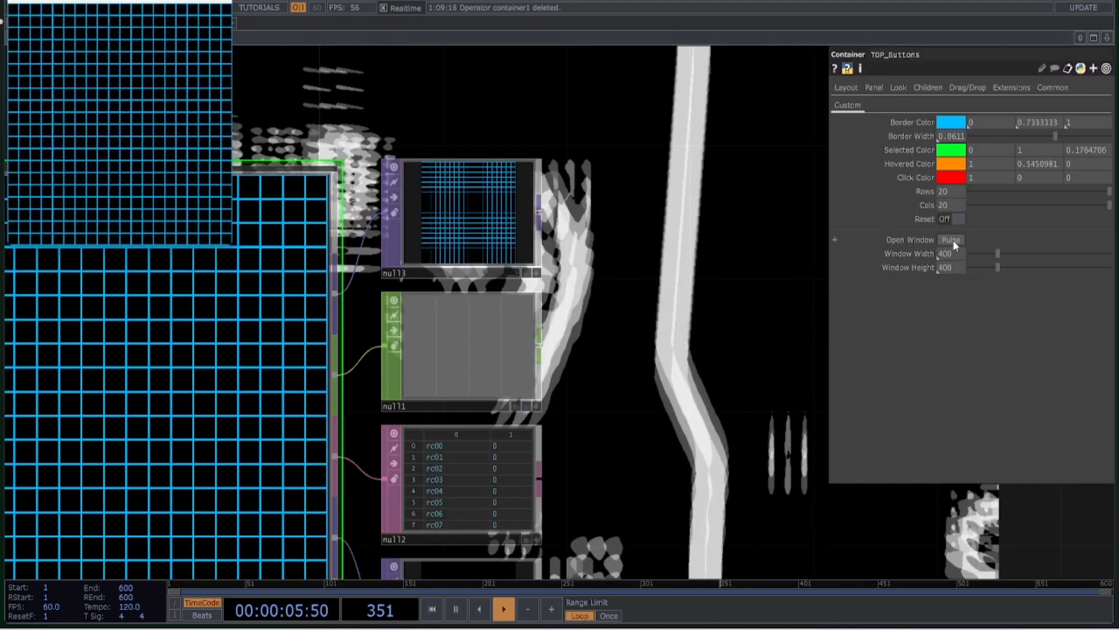
left_click(186, 169)
left_click(139, 144)
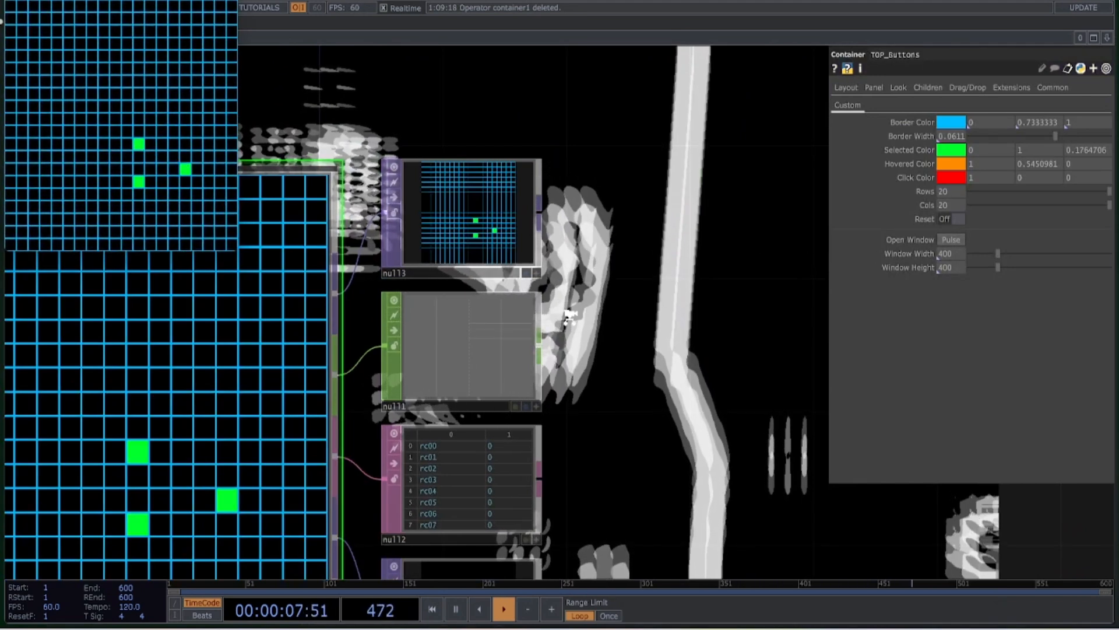
left_click(139, 181)
Examine the per-cell channels in the null1 CHOP and the matching rows in the null2 table
scroll(564, 418, "up", 10)
scroll(168, 350, "up", 4)
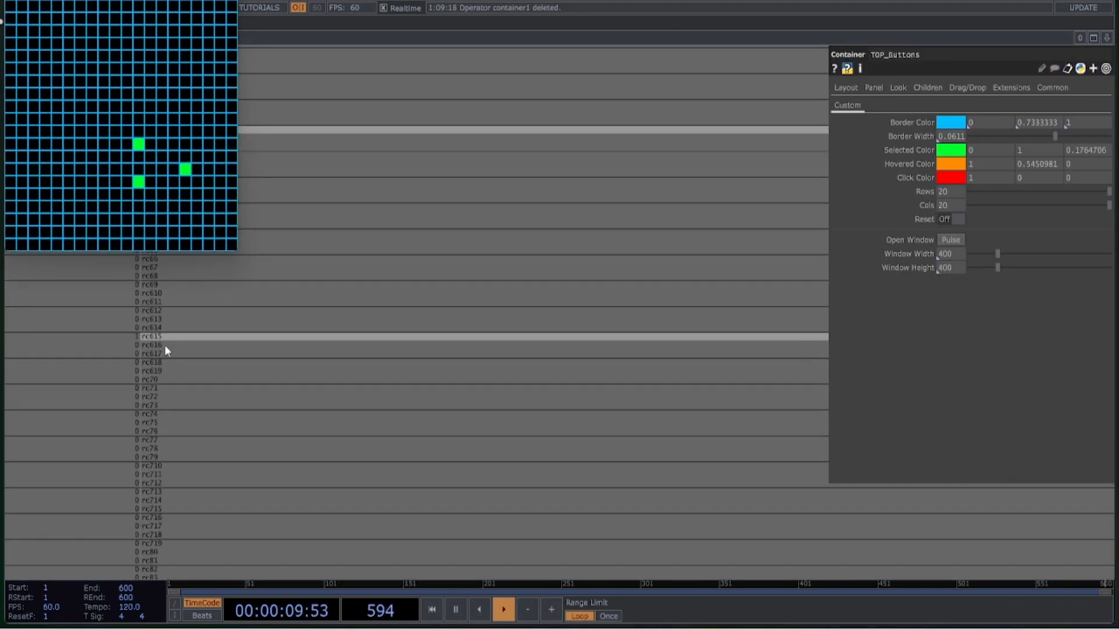
scroll(164, 329, "down", 12)
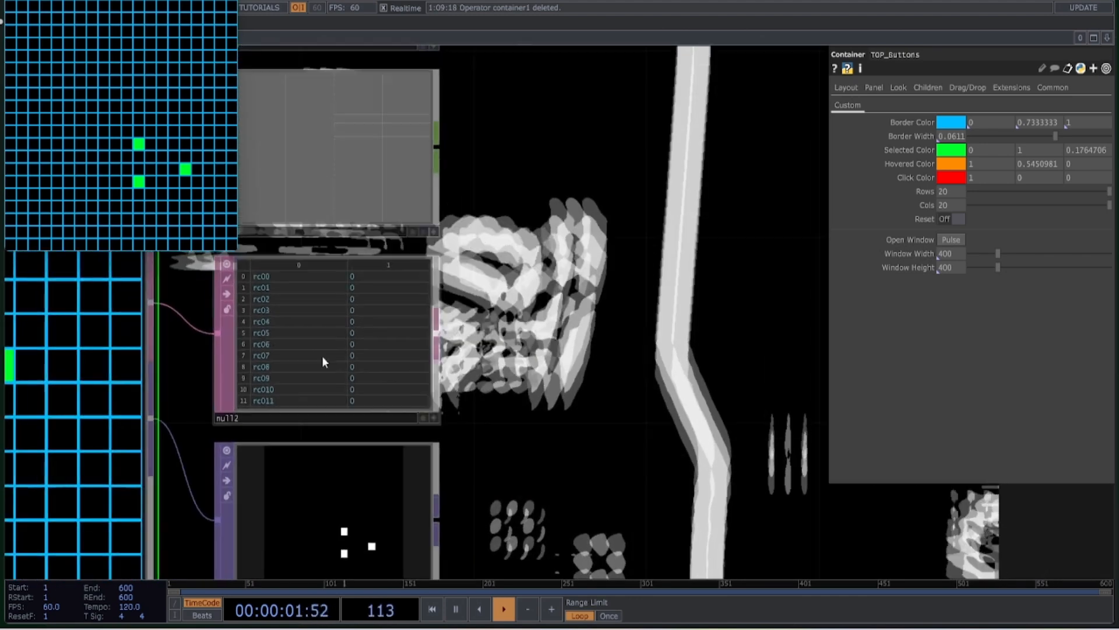
scroll(395, 380, "up", 4)
scroll(352, 375, "up", 3)
scroll(354, 379, "down", 3)
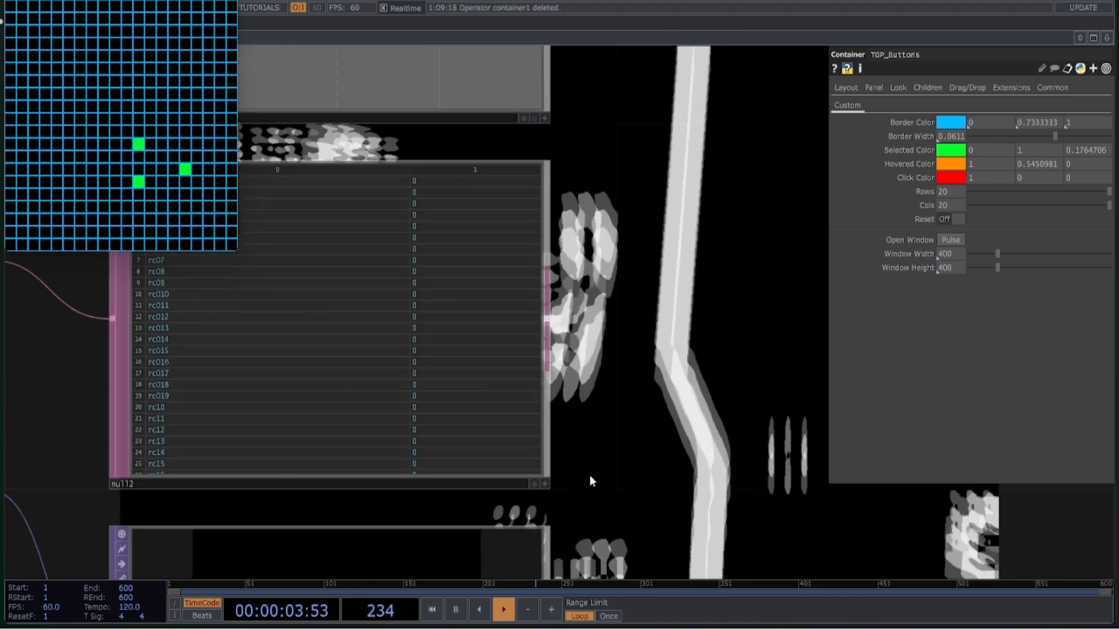
Check the black-and-white mask in null4 while switching the grid cells off, and close the TOP_Buttons window
left_click_drag(655, 386, 679, 284)
scroll(633, 516, "down", 3)
left_click_drag(633, 515, 640, 285)
left_click(500, 379)
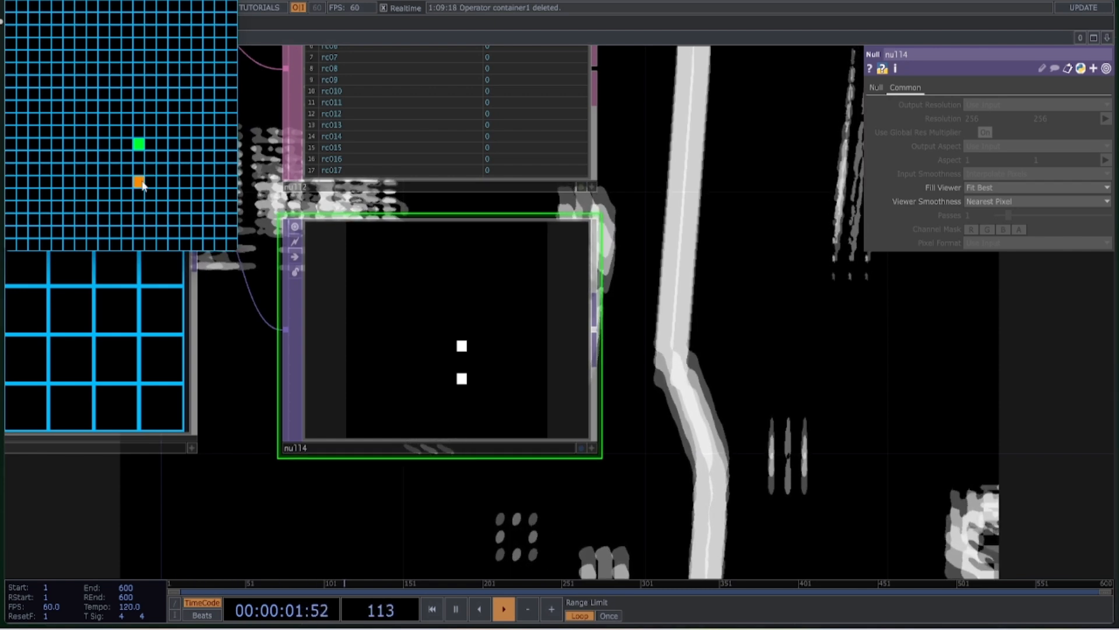
left_click(226, 2)
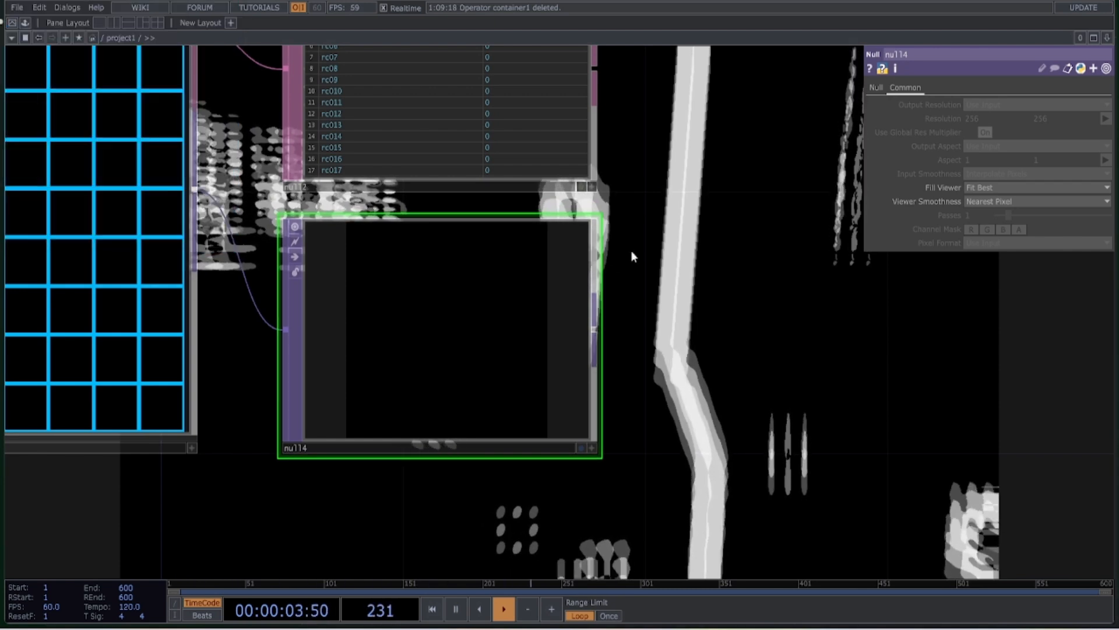
Select TOP_Buttons and try blue, followed by black, as its Border Color
left_click_drag(689, 287, 739, 362)
scroll(740, 362, "down", 3)
scroll(769, 349, "down", 2)
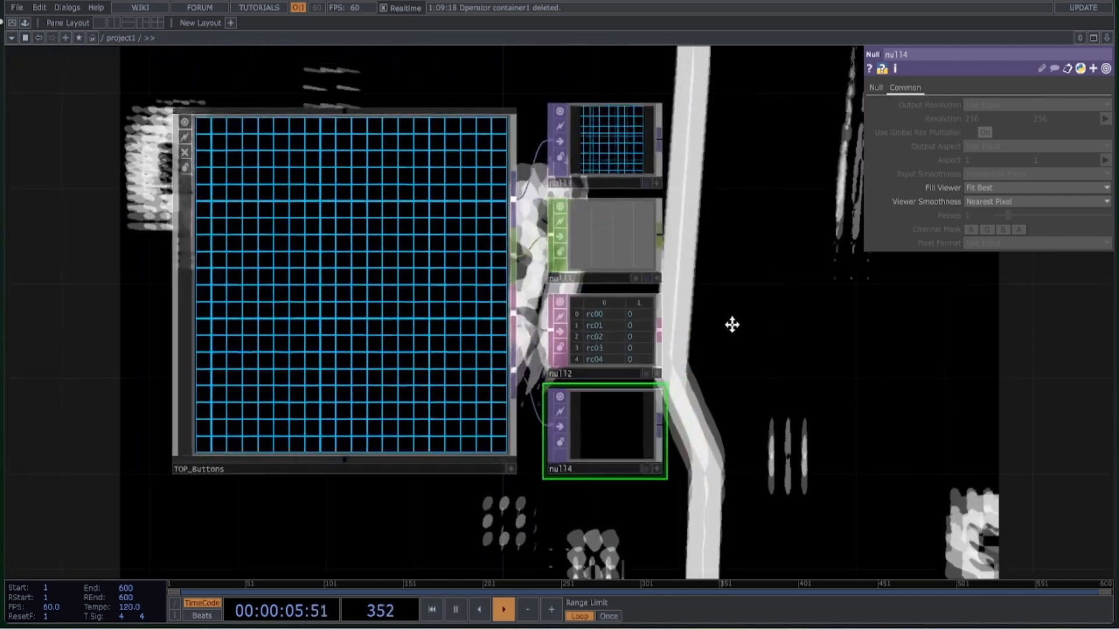
left_click(376, 312)
left_click_drag(772, 449, 725, 467)
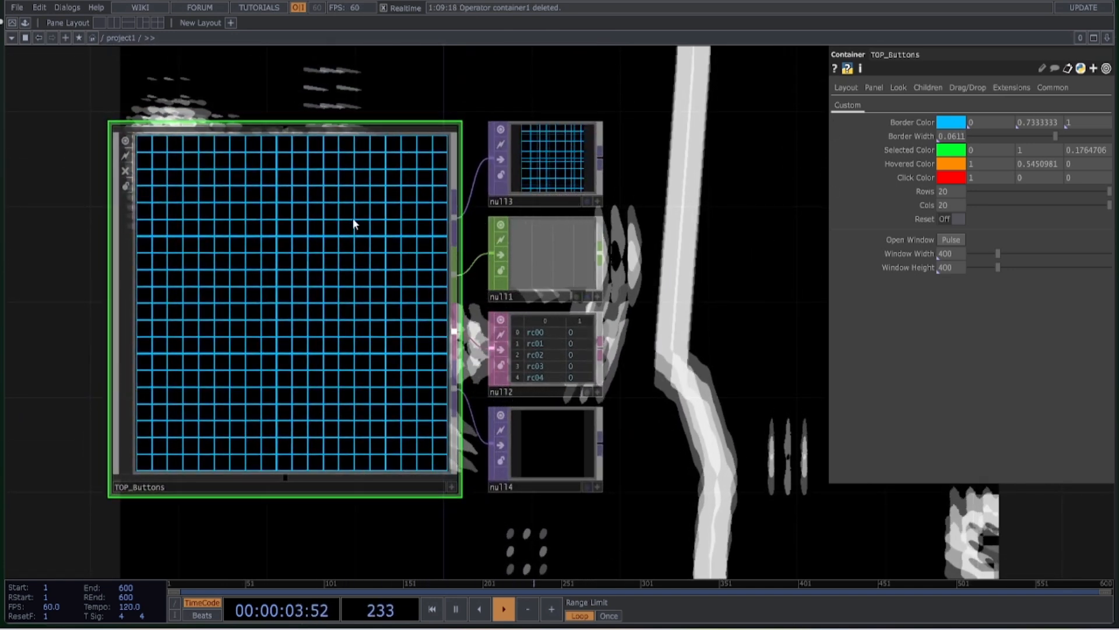
left_click(946, 123)
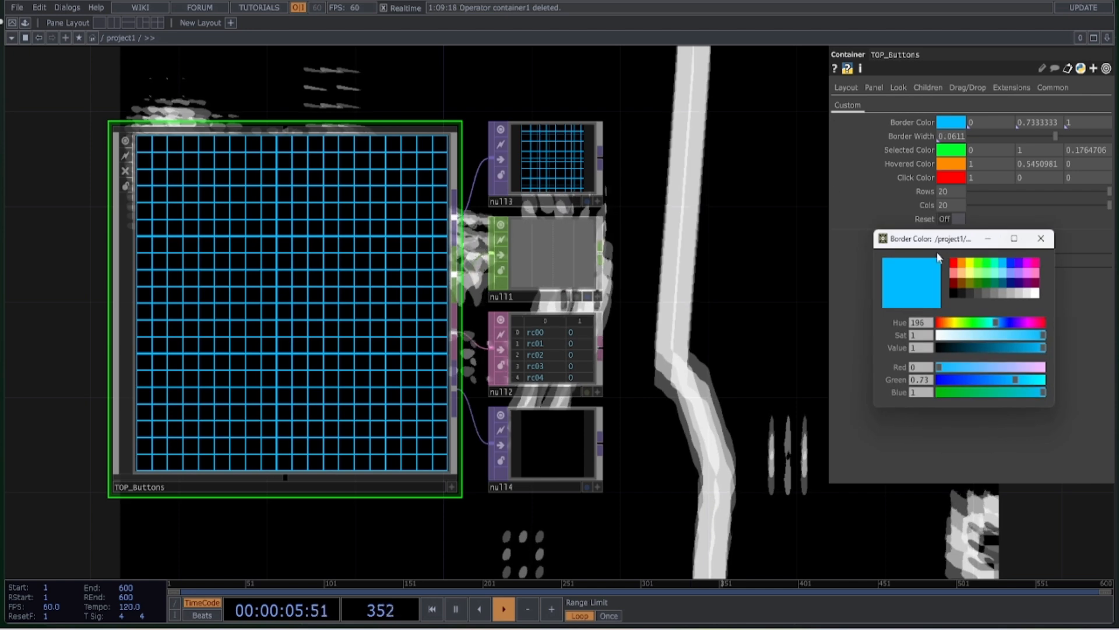
left_click_drag(954, 268, 1013, 266)
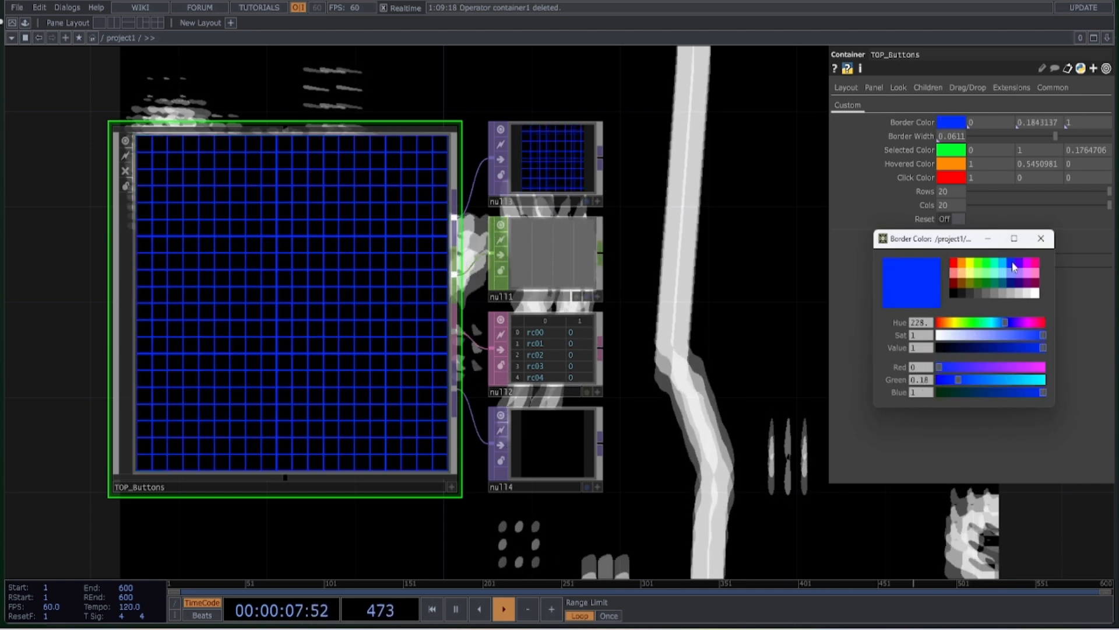
left_click(953, 293)
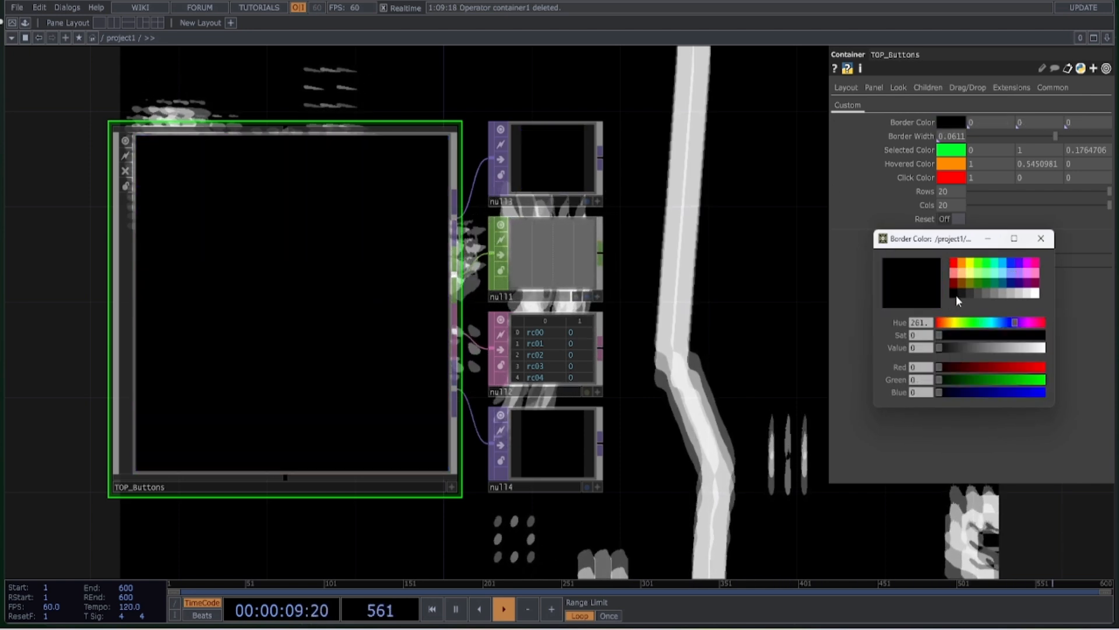
left_click(1041, 238)
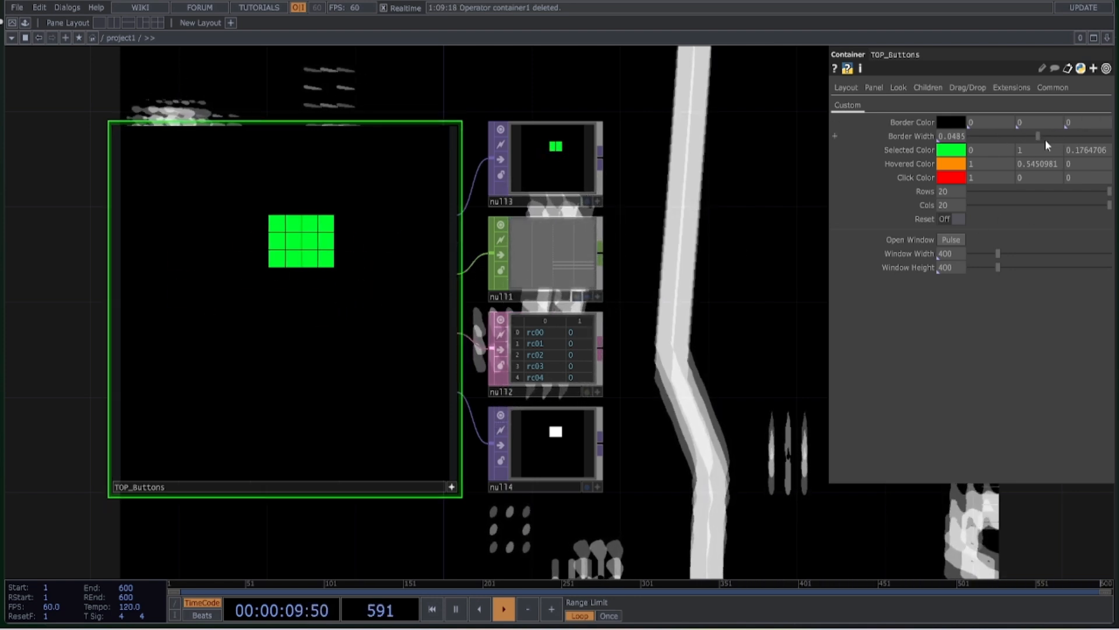
Set the grid's Border Color to turquoise (0, 1, 0.7254902) and its Border Width to 0.1
left_click(946, 123)
left_click(995, 268)
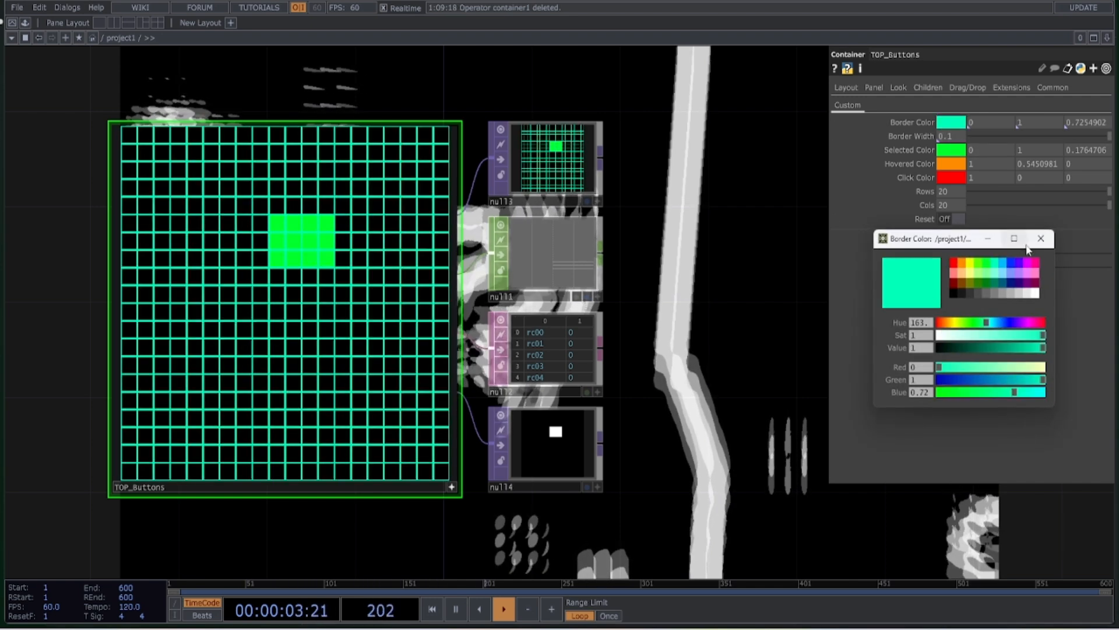
mouse_move(952, 146)
left_mouse_down()
mouse_move(985, 138)
mouse_move(951, 138)
left_mouse_up()
Set the Selected Color of TOP_Buttons to red (1, 0, 0)
scroll(962, 145, "down", 3)
left_click_drag(665, 339, 625, 355)
scroll(625, 355, "up", 3)
left_click_drag(665, 274, 553, 294)
left_click(950, 153)
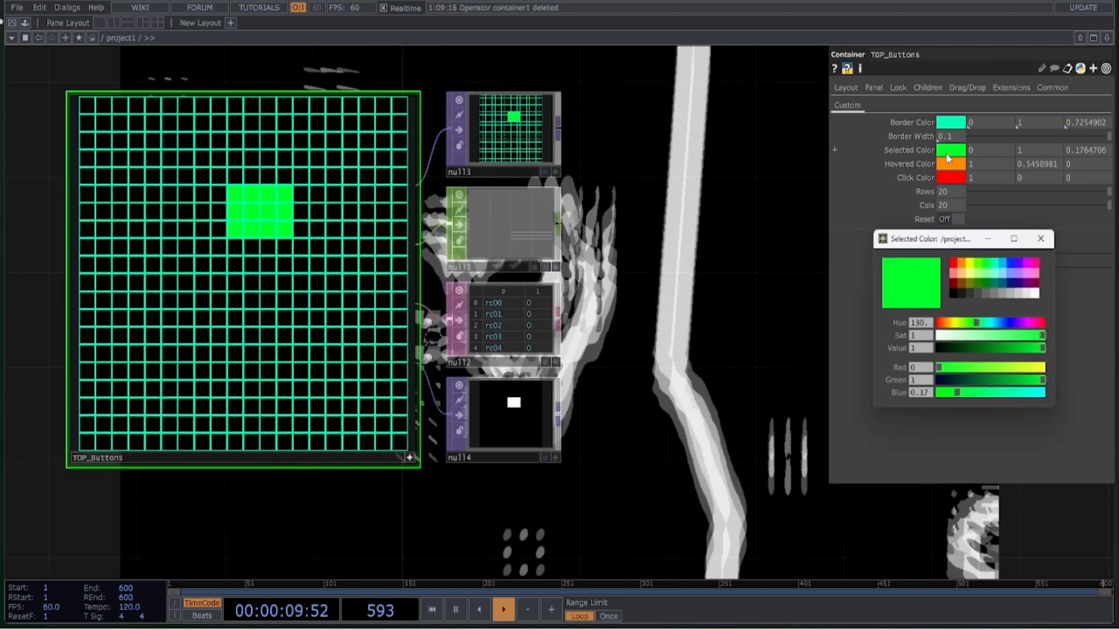
left_click(958, 264)
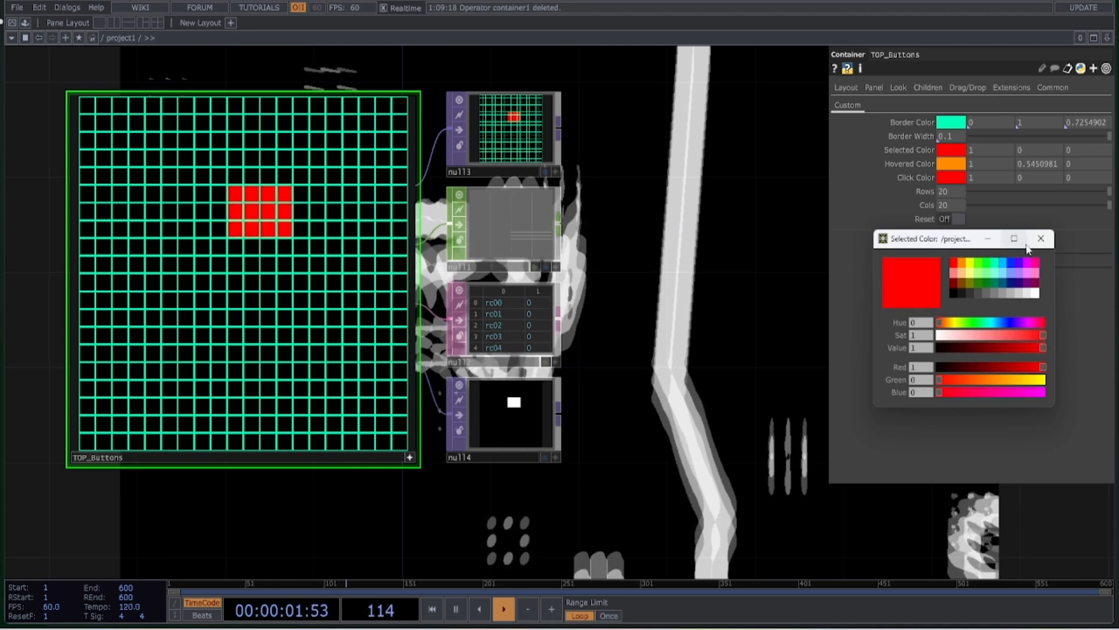
left_click(1041, 238)
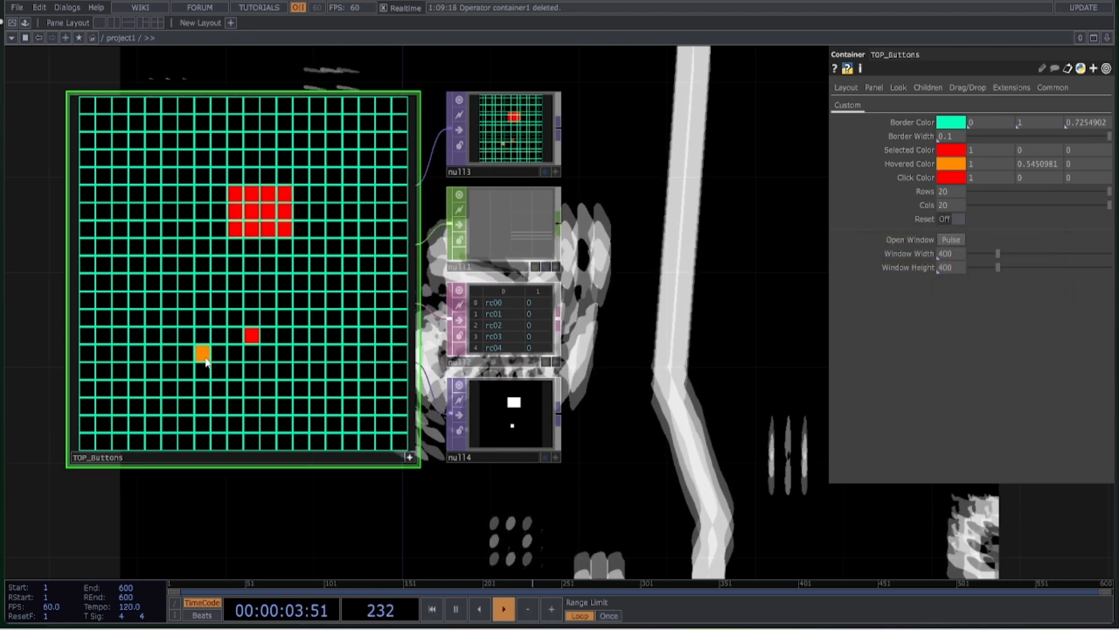
Set the Hovered Color of TOP_Buttons to magenta (0.9058824, 0, 1)
left_click(951, 163)
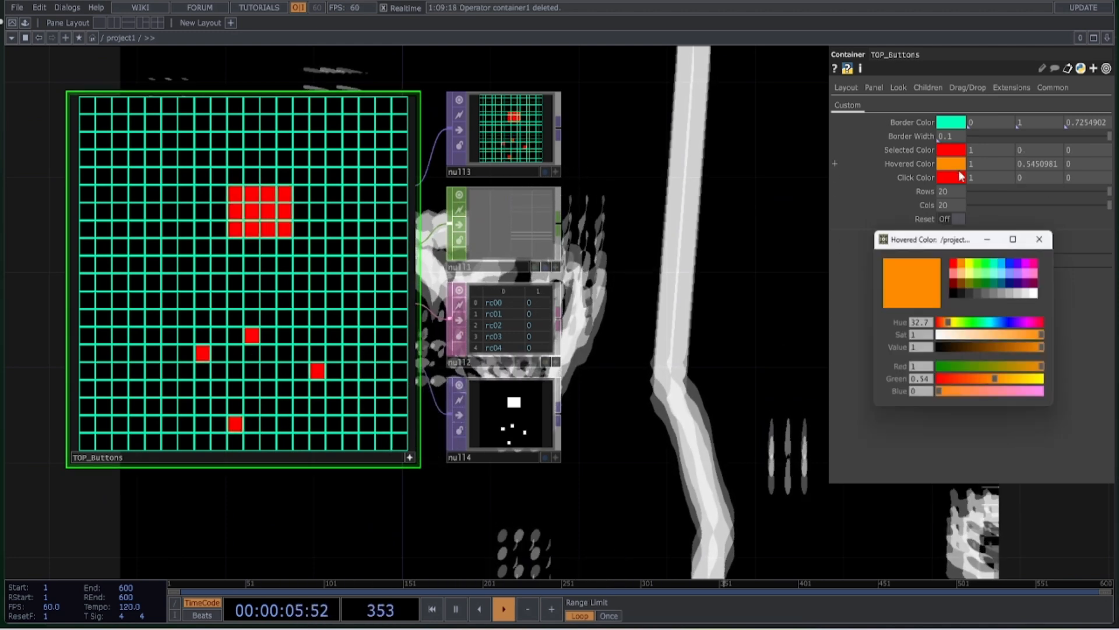
left_click(1030, 268)
left_click(1041, 238)
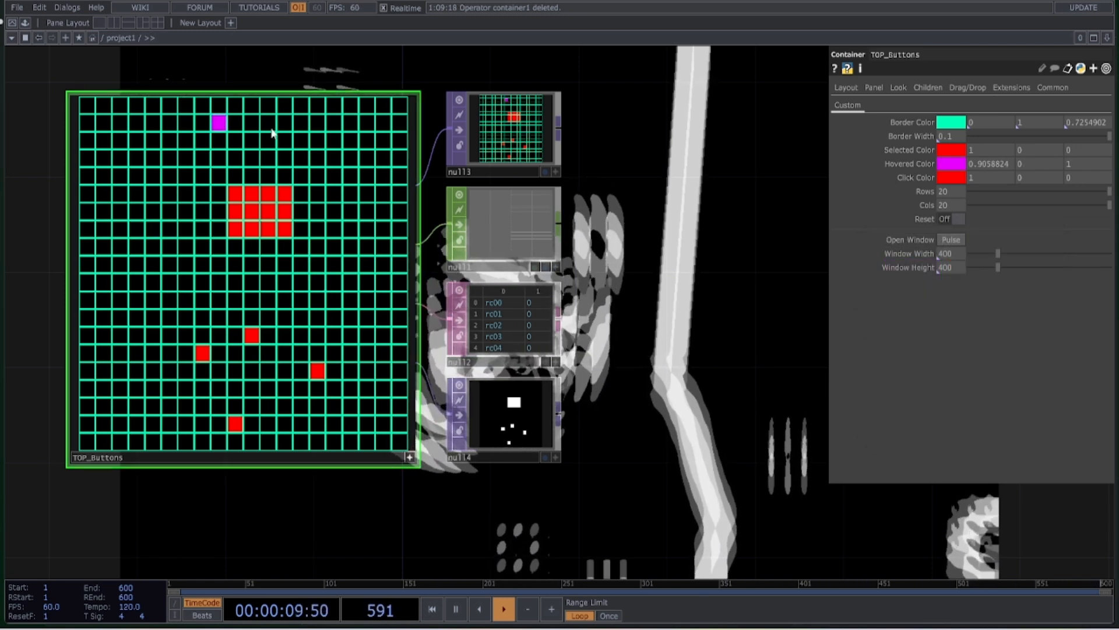
Set the Click Color to yellow (0.9137255, 1, 0) and toggle several grid cells to test it
left_click(951, 177)
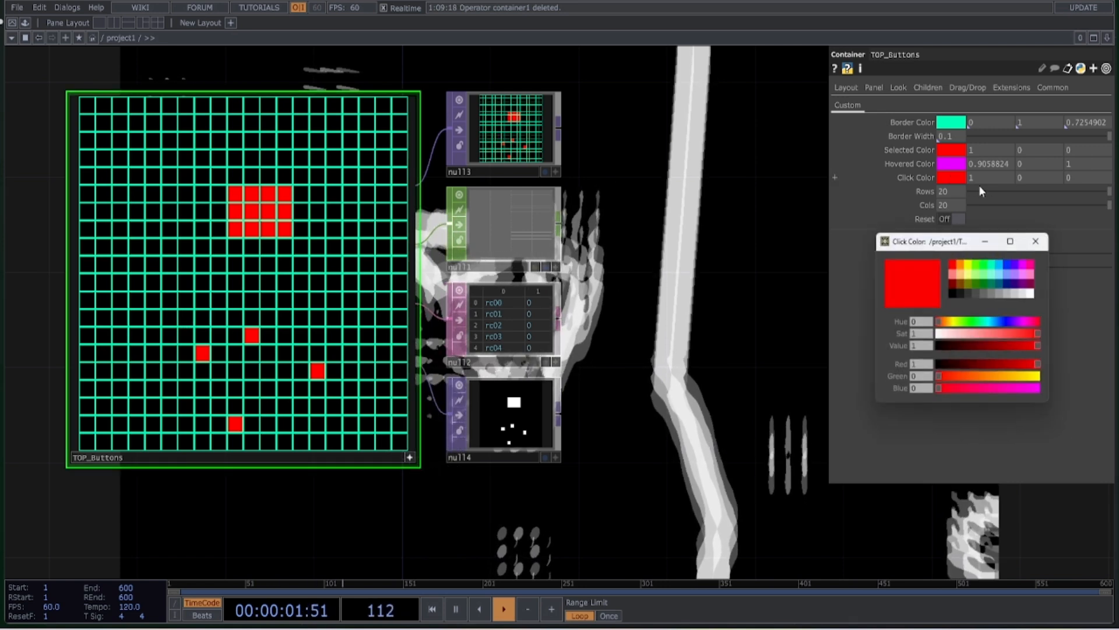
left_click(971, 267)
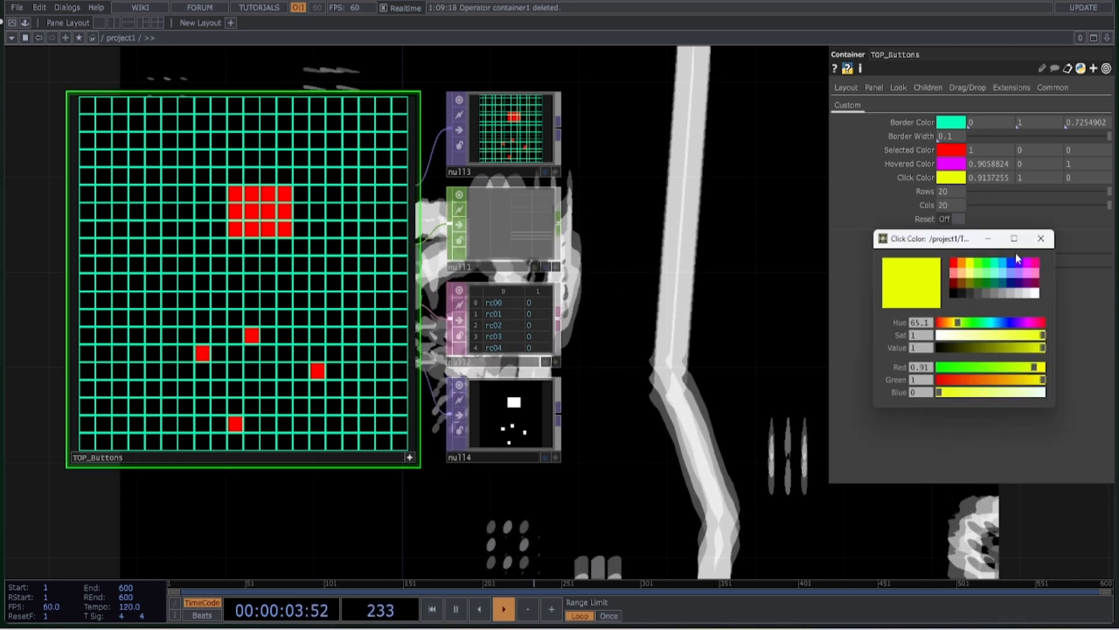
left_click(1040, 239)
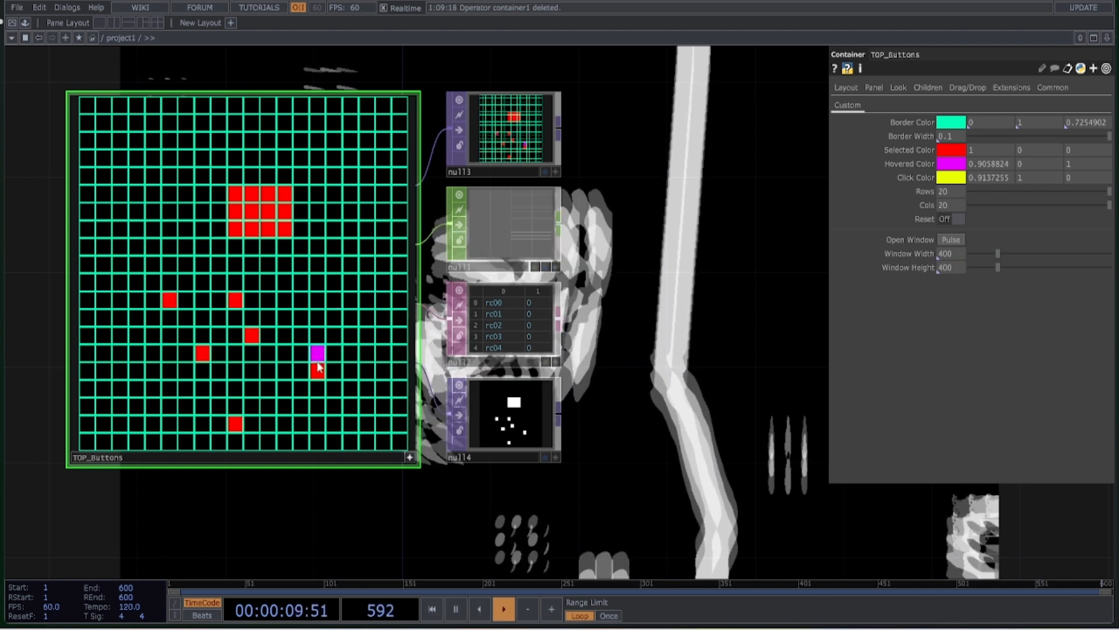
left_click(235, 301)
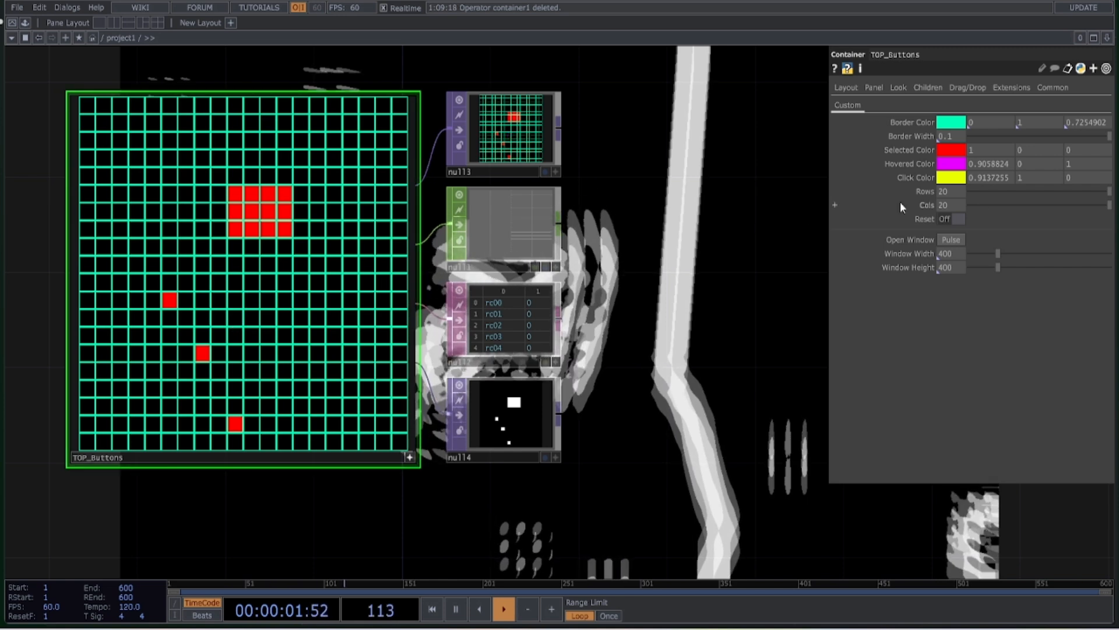
Set the button grid to 10 rows and 25 columns and reset the selected cells
left_click_drag(950, 179, 952, 211)
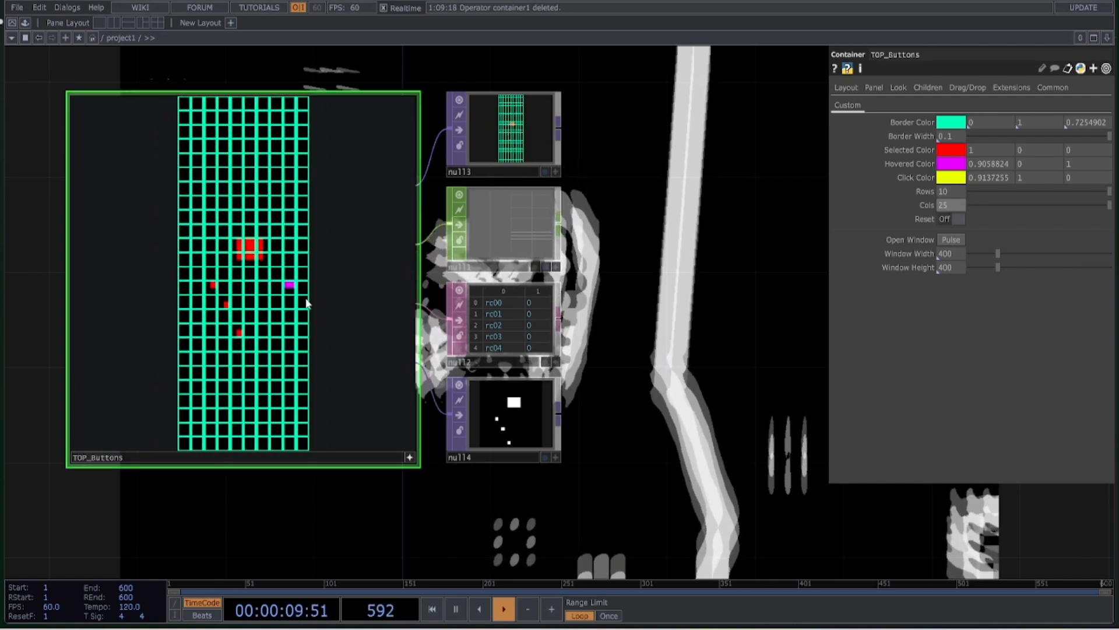
left_click(957, 219)
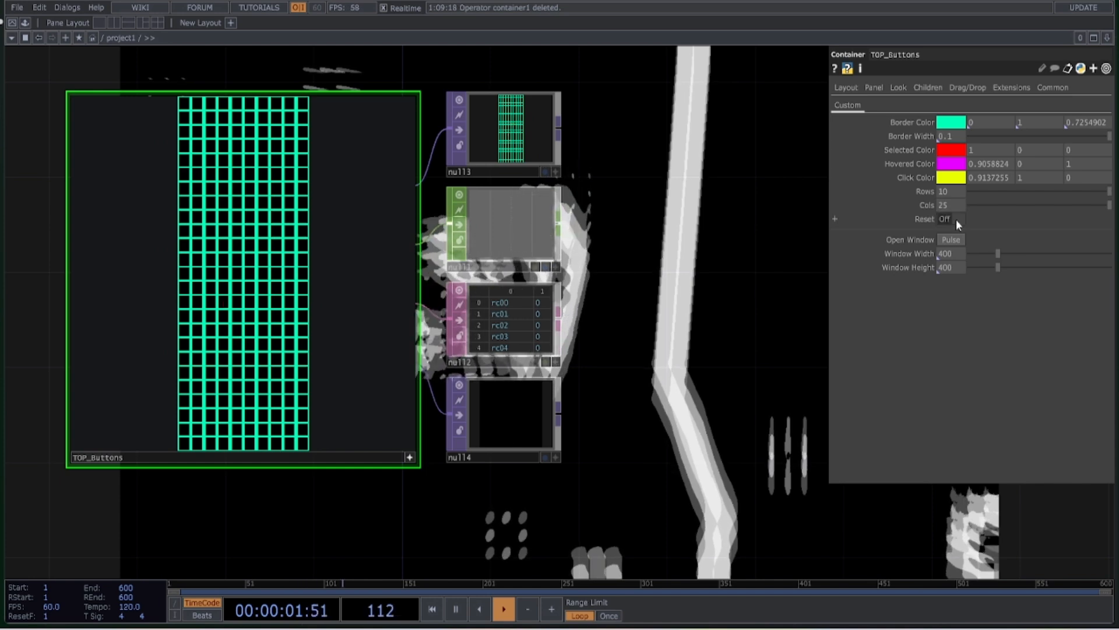
Open the TOP_Buttons window, enlarge it, and switch on several cells of the grid
left_click(953, 243)
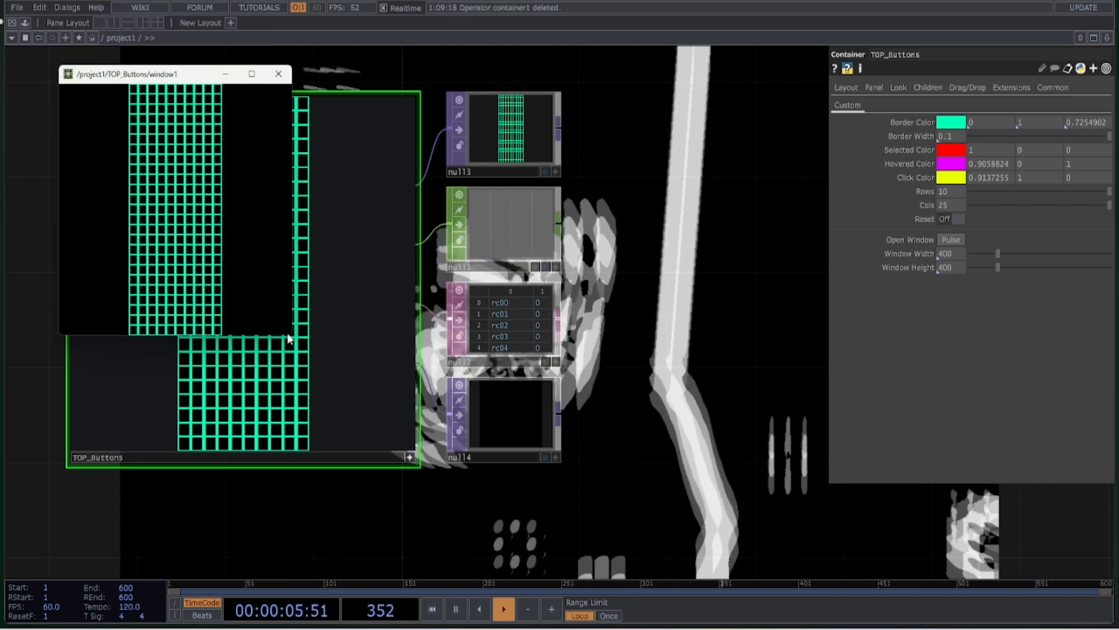
left_click_drag(297, 341, 463, 518)
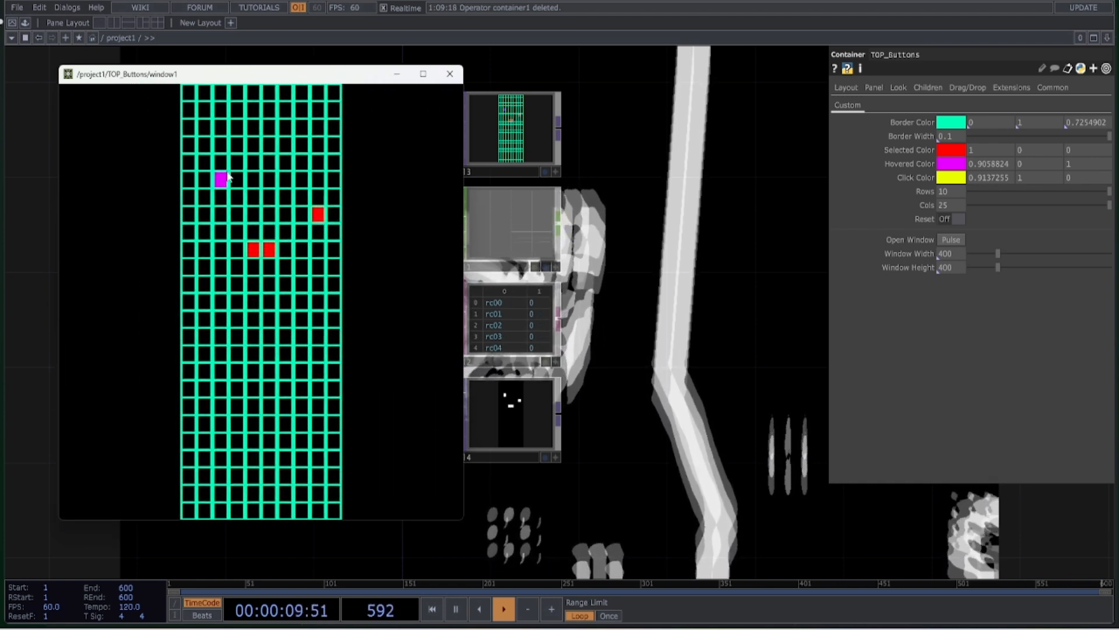
Switch on another cell in the TOP_Buttons window and inspect the table output in null2
left_click(285, 370)
left_click_drag(633, 284, 662, 353)
scroll(554, 302, "up", 6)
scroll(708, 386, "down", 2)
left_click_drag(709, 387, 728, 242)
left_click(621, 398)
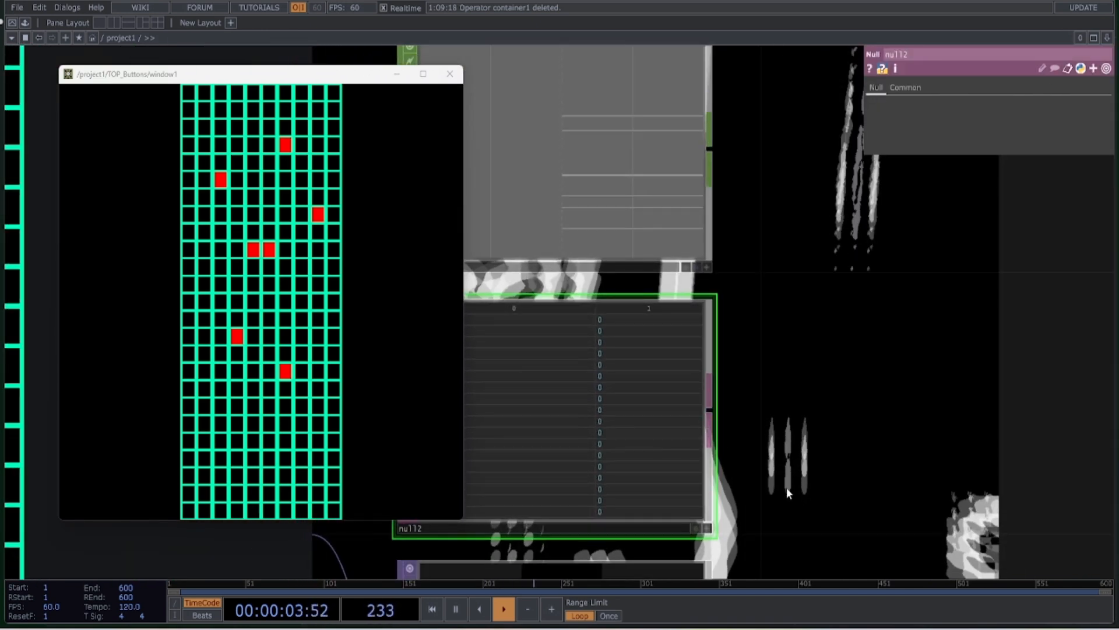
scroll(644, 369, "down", 4)
Move and shrink the TOP_Buttons window, switch on a cell near the grid's bottom, and close the window
left_click_drag(315, 79, 304, 48)
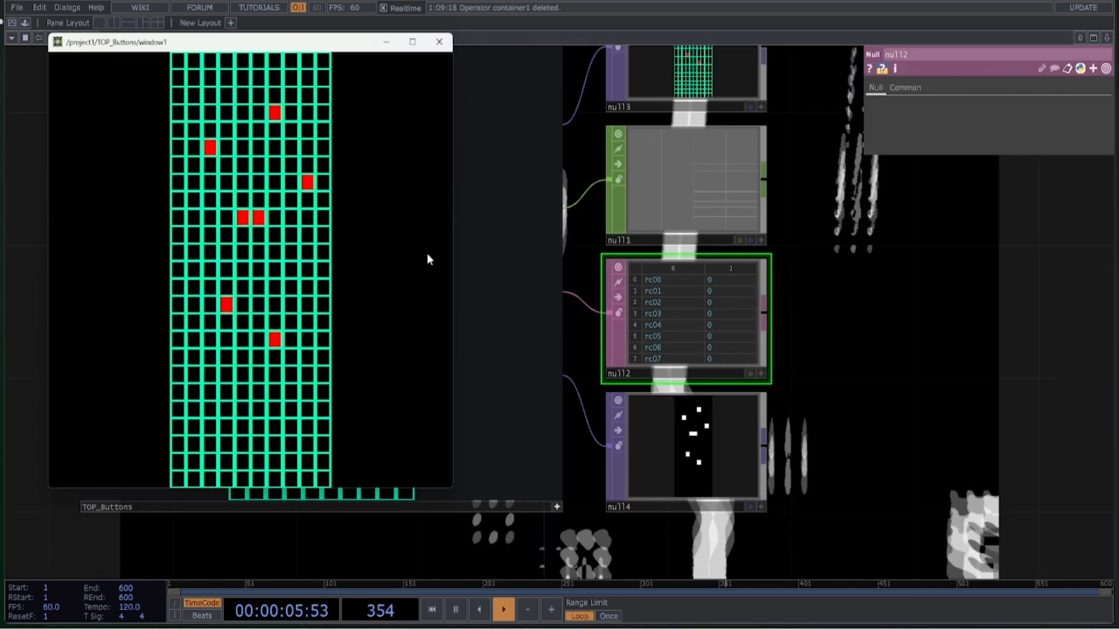
left_click_drag(455, 231, 364, 230)
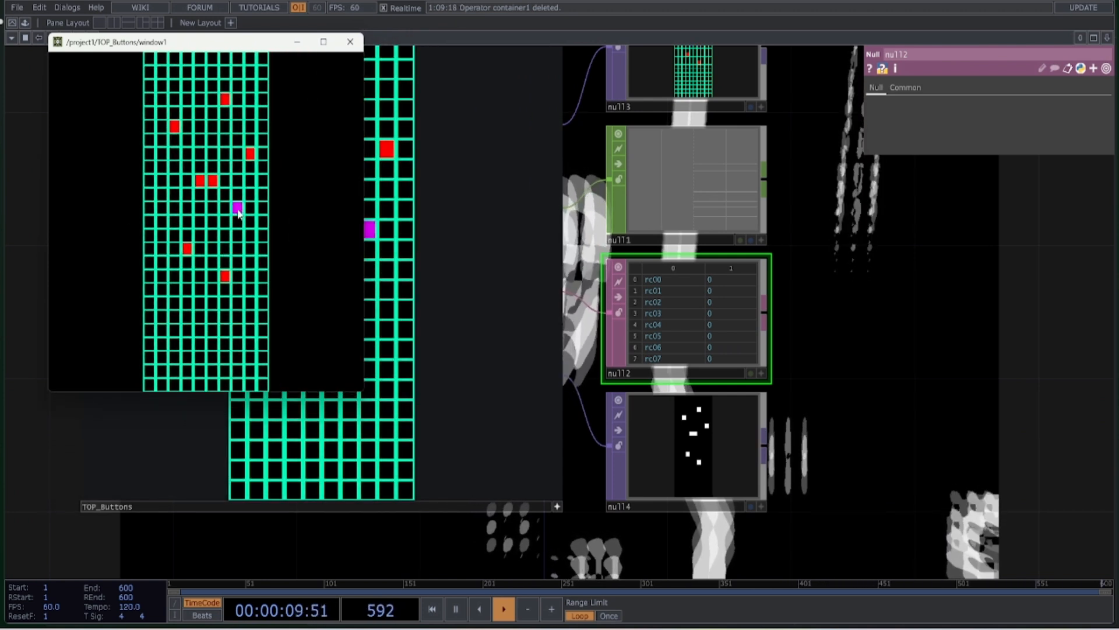
left_click(188, 343)
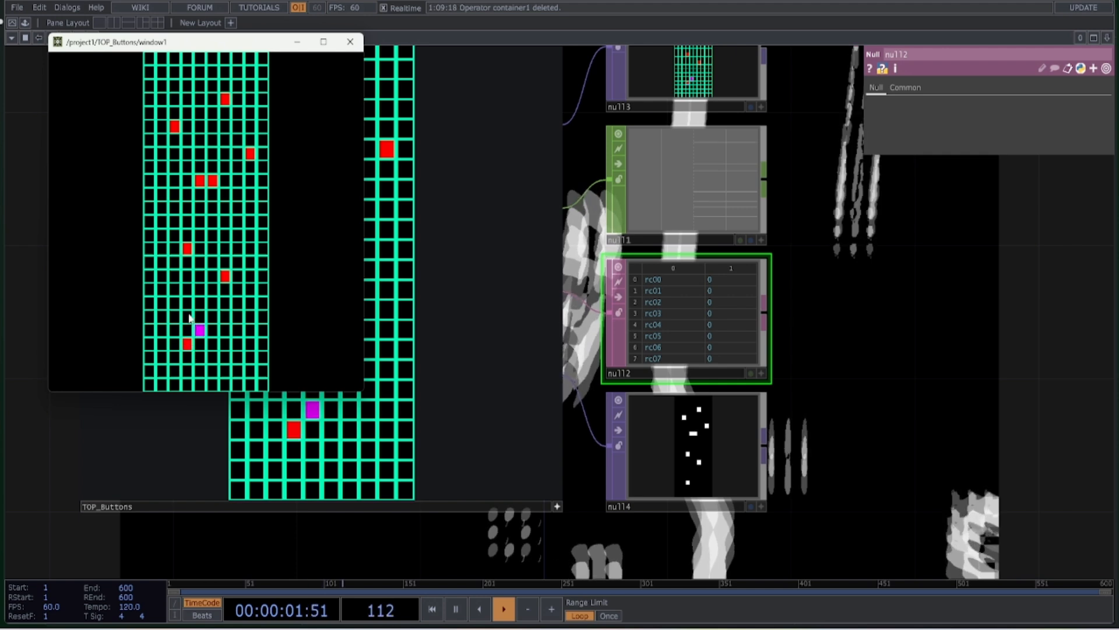
left_click(349, 42)
Set the TOP_Buttons Window Width to 100 and Window Height to 250, and open the window at that size
scroll(559, 494, "down", 2)
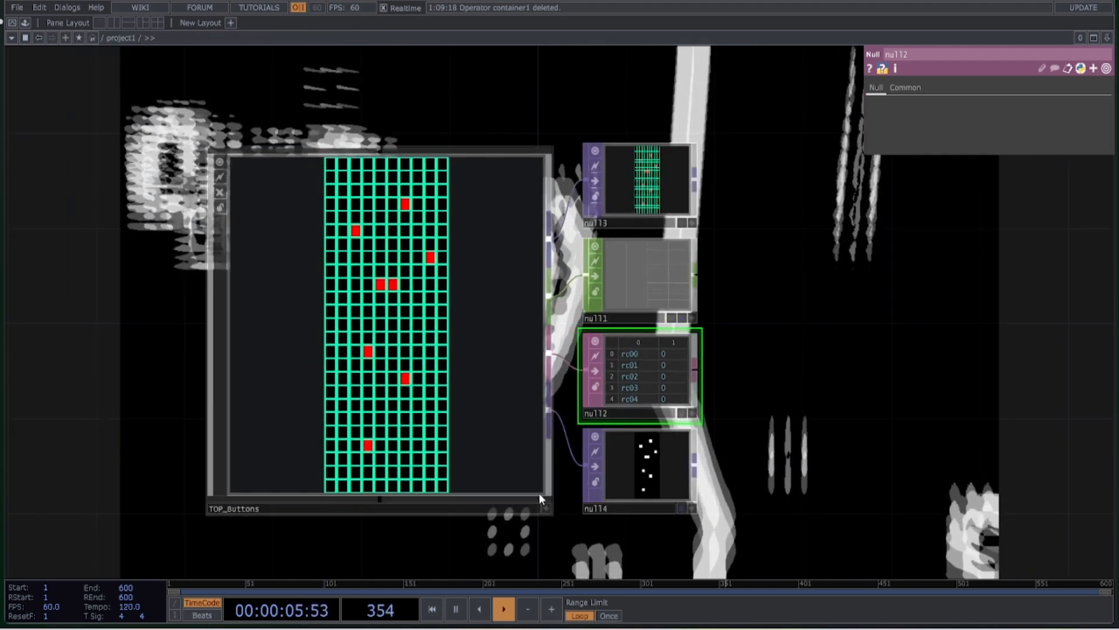
left_click(547, 502)
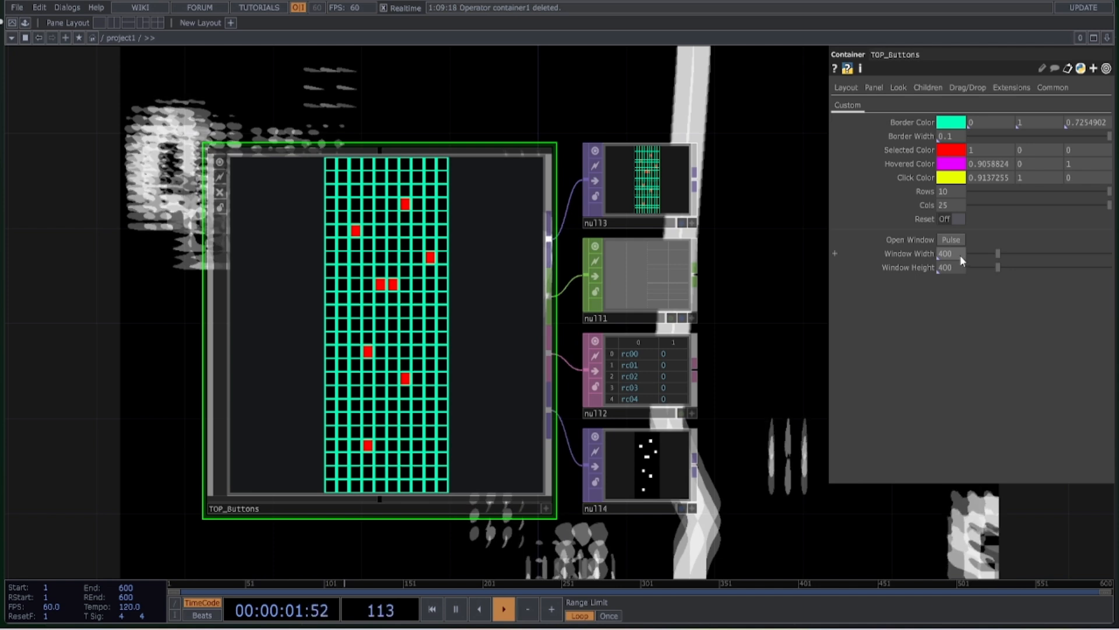
left_click_drag(958, 268, 910, 270)
type("250")
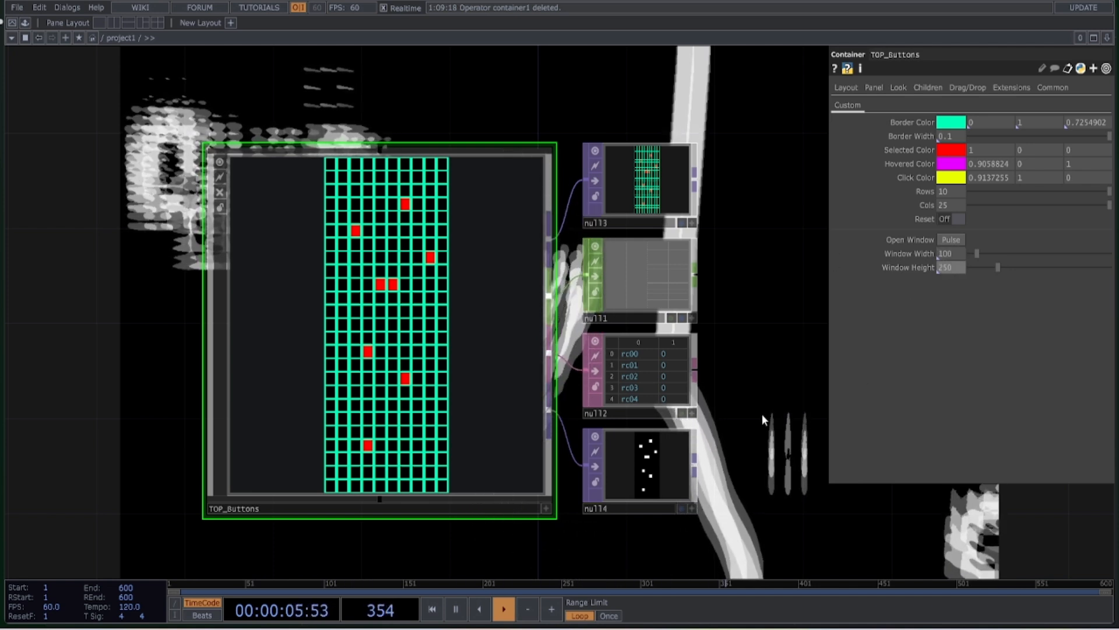
left_click(951, 240)
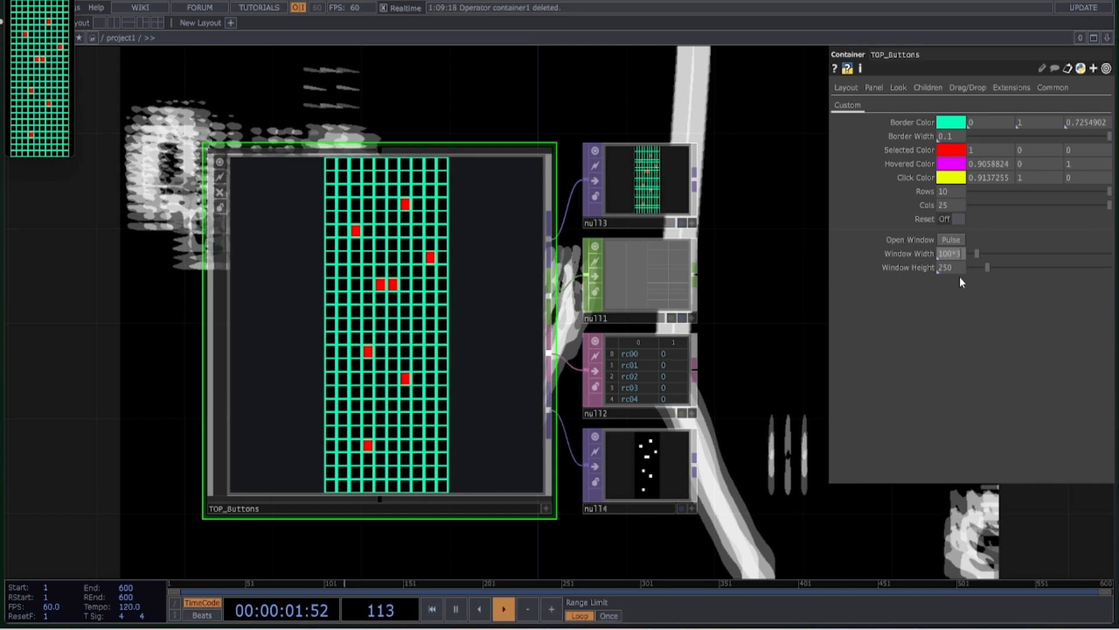
Multiply the Window Width and Window Height by 3 to get 300 and 750, and check the reopened window before closing it
key("Return")
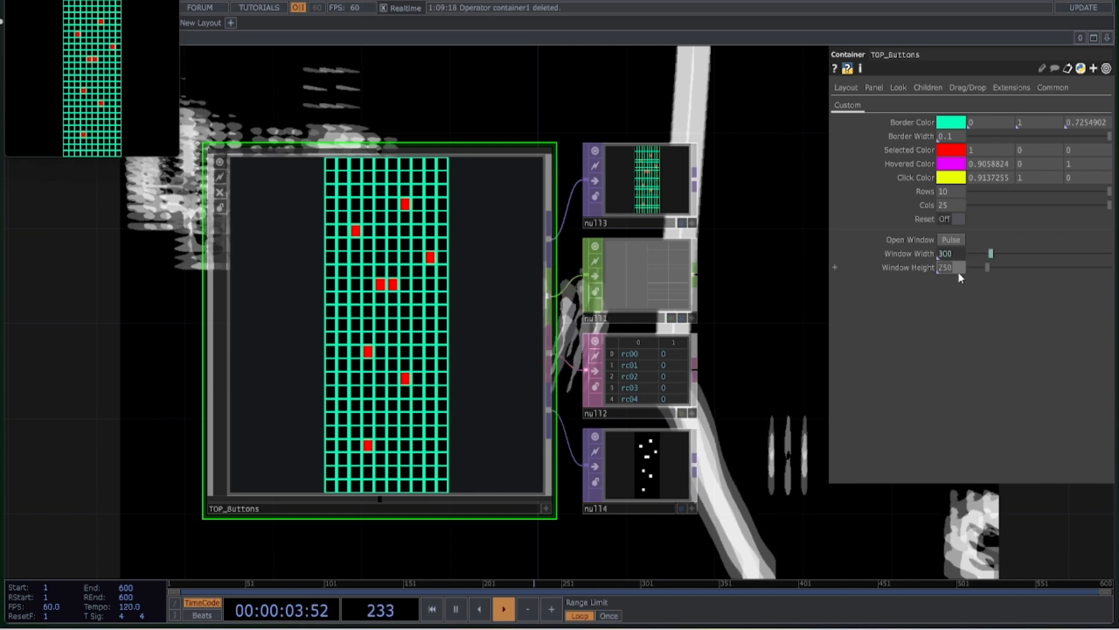
type("*3")
key("Return")
left_click(948, 239)
left_click_drag(76, 15, 103, 77)
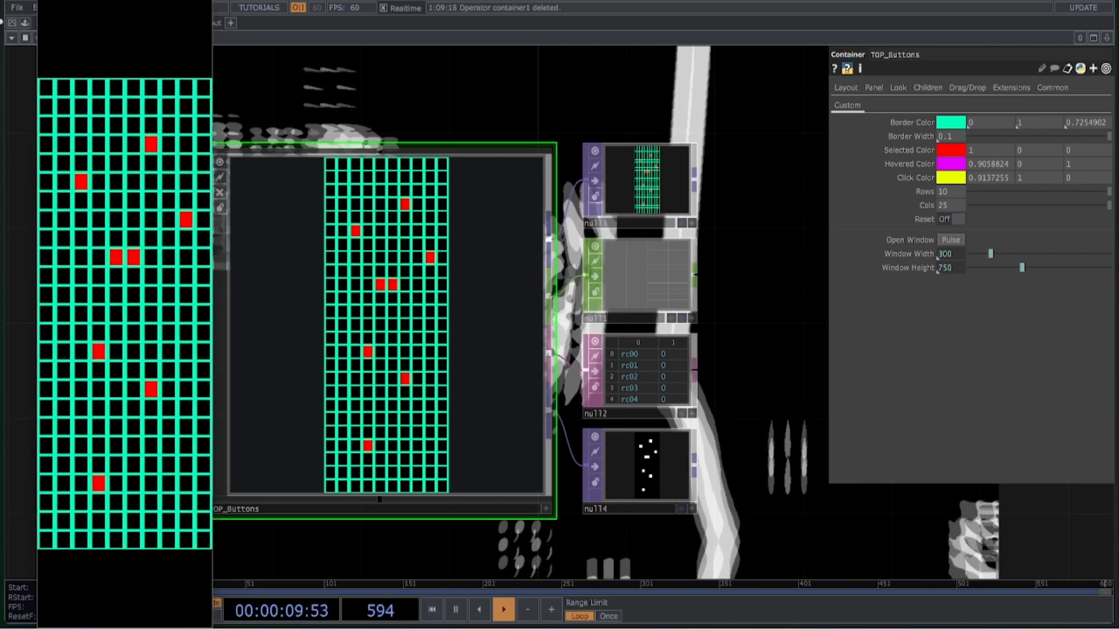
key("Escape")
Make the TOP_Buttons viewer active, toggle several grid cells directly in the network, and deactivate the viewer again
left_click_drag(702, 340, 498, 394)
scroll(497, 393, "down", 3)
left_click_drag(607, 348, 620, 374)
left_click(405, 460)
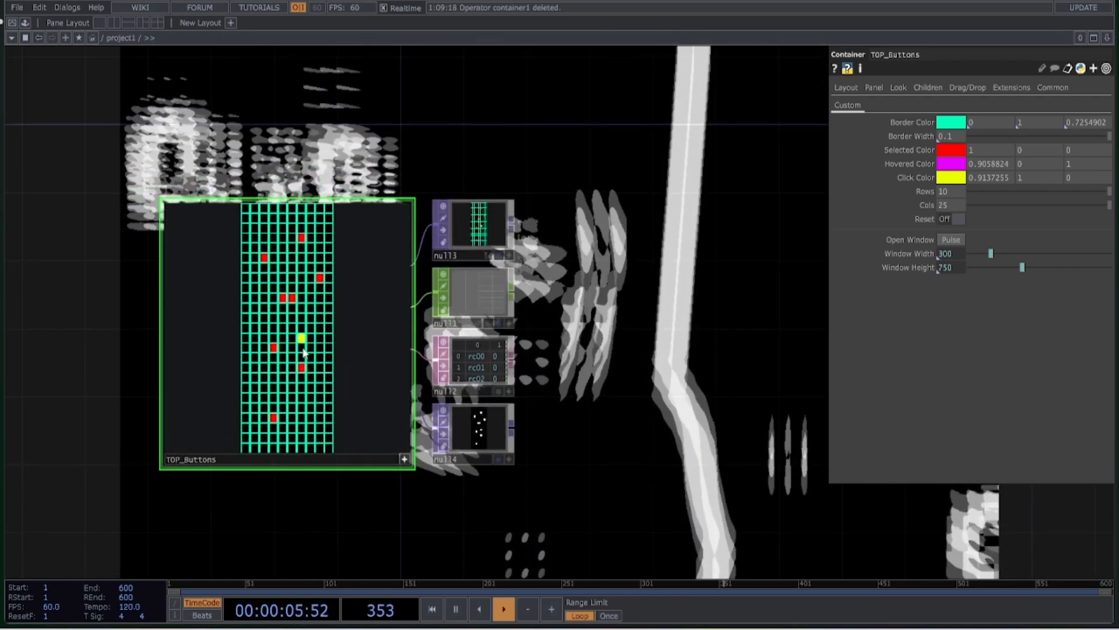
left_click(264, 327)
left_click(264, 368)
left_click(292, 377)
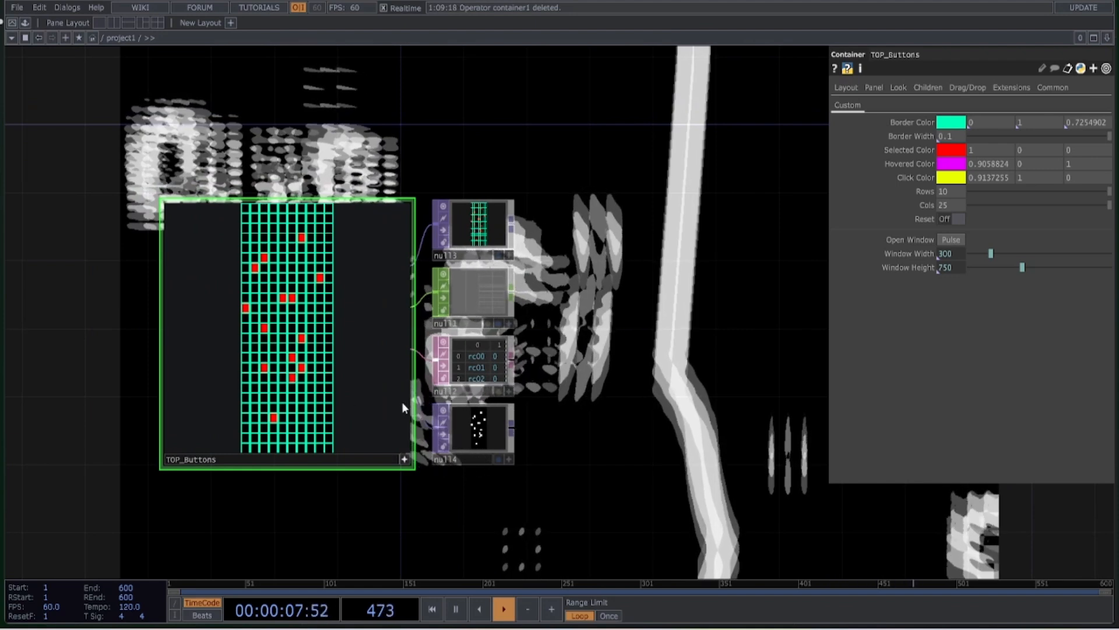
left_click(405, 459)
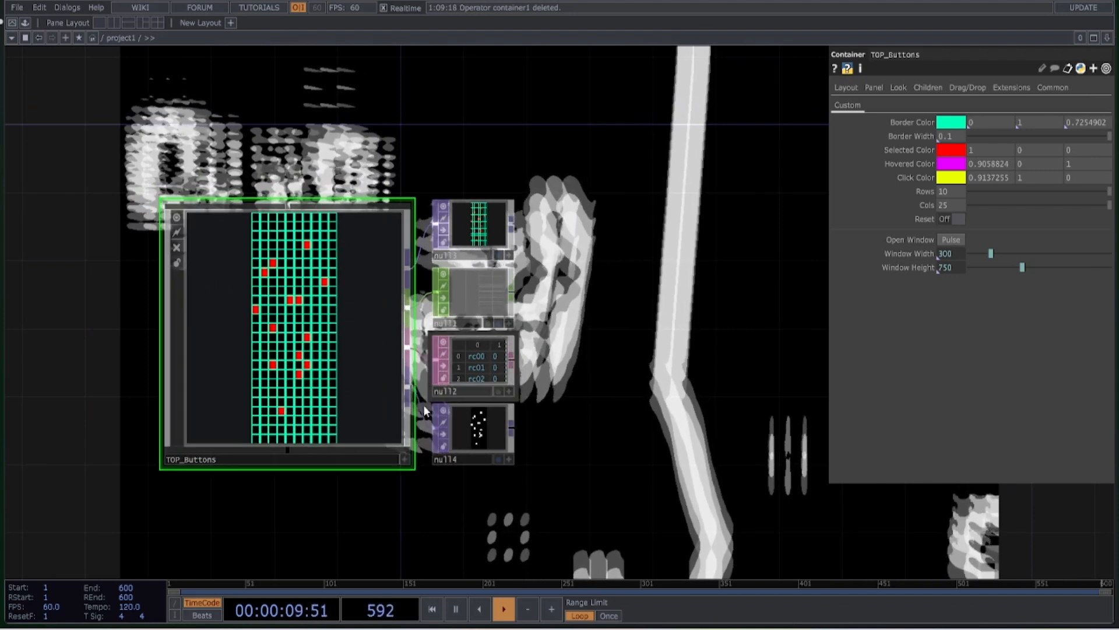
left_click_drag(641, 332, 535, 295)
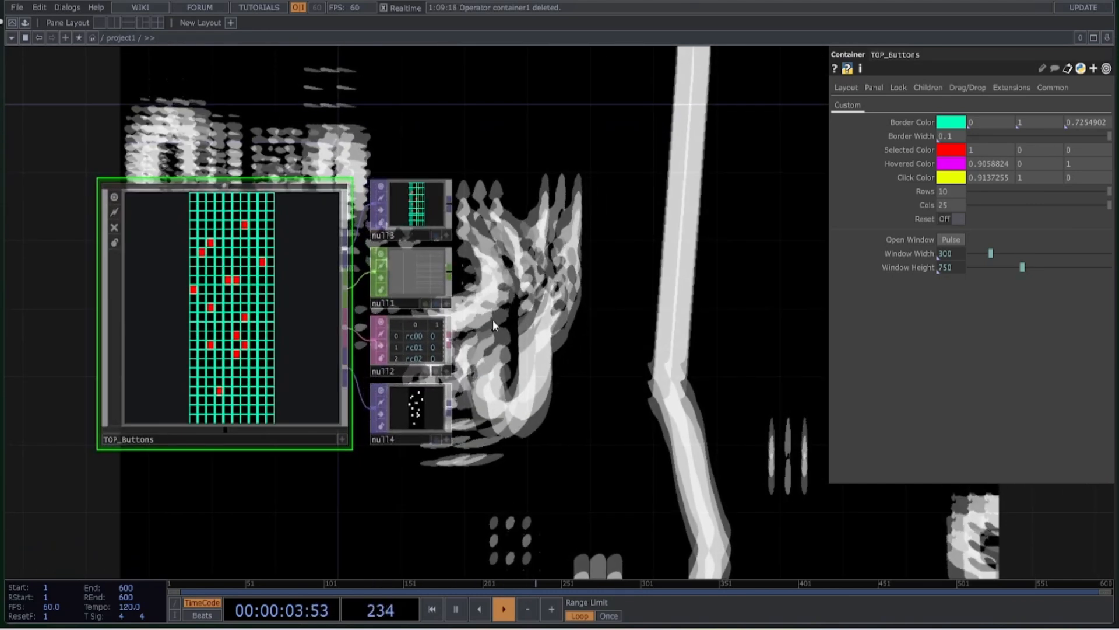